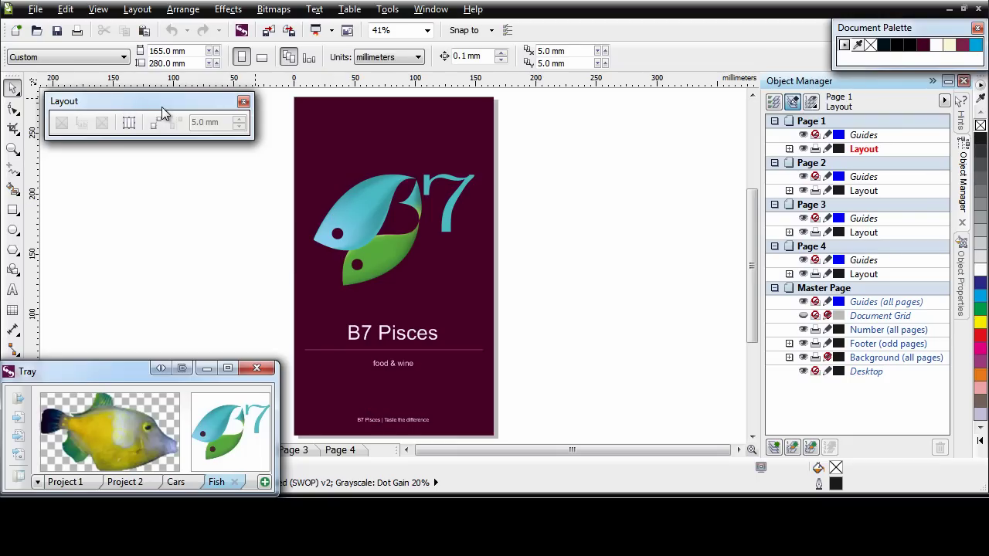
- Close the floating Tray docker of fish clipart images
left_click(90, 378)
left_click(256, 368)
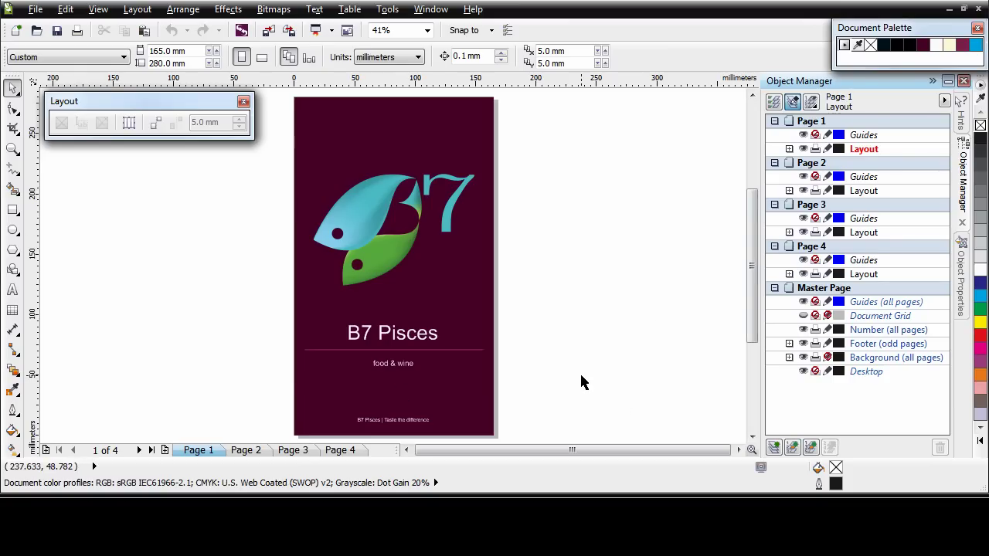
- Review brochure pages 2, 3 and 4 and the background layer shared by all pages
left_click(245, 450)
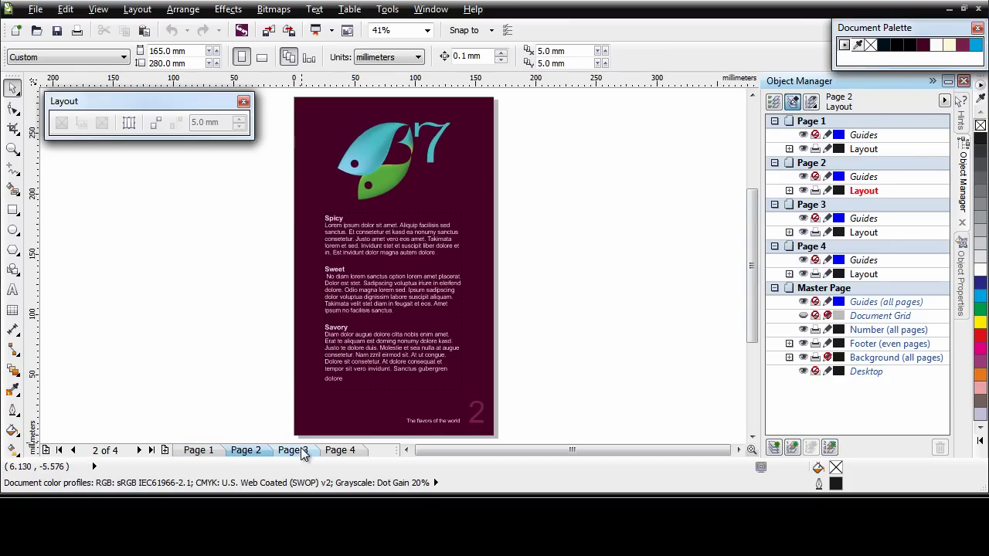
left_click(293, 450)
left_click(340, 449)
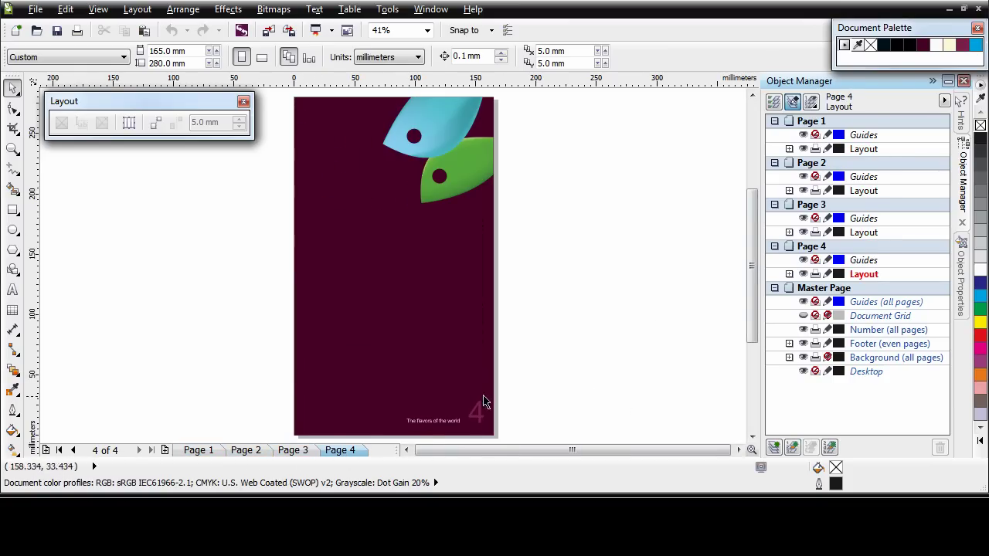
left_click(293, 450)
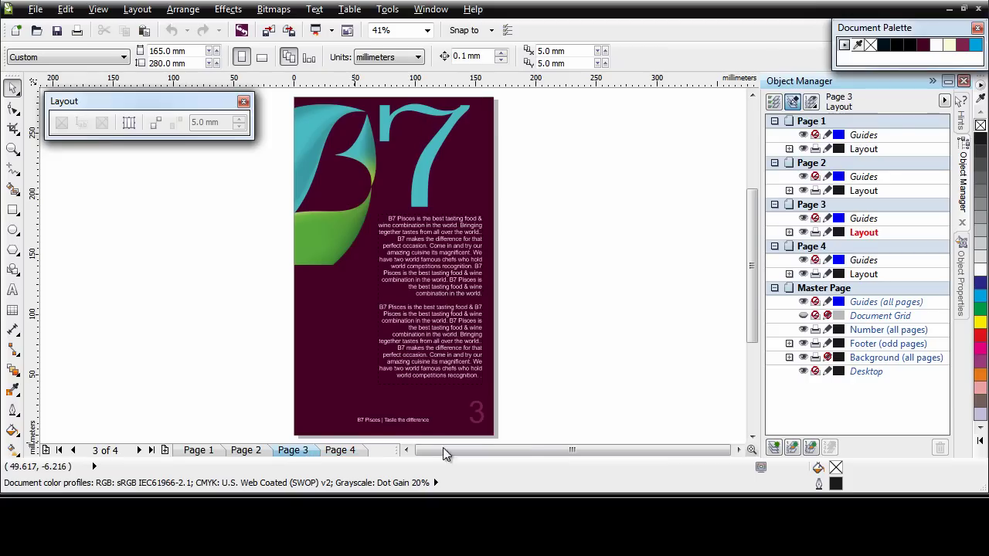
left_click(894, 359)
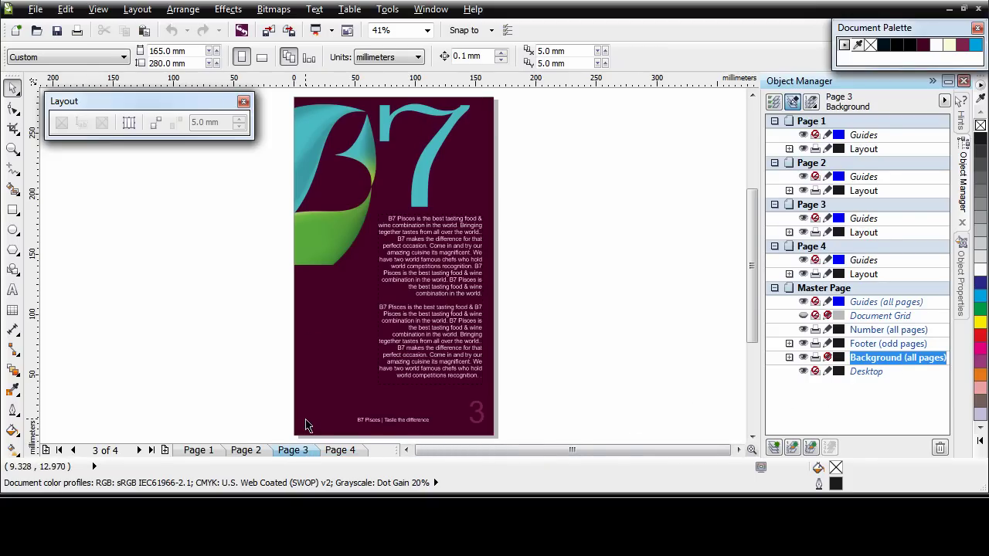
left_click(255, 453)
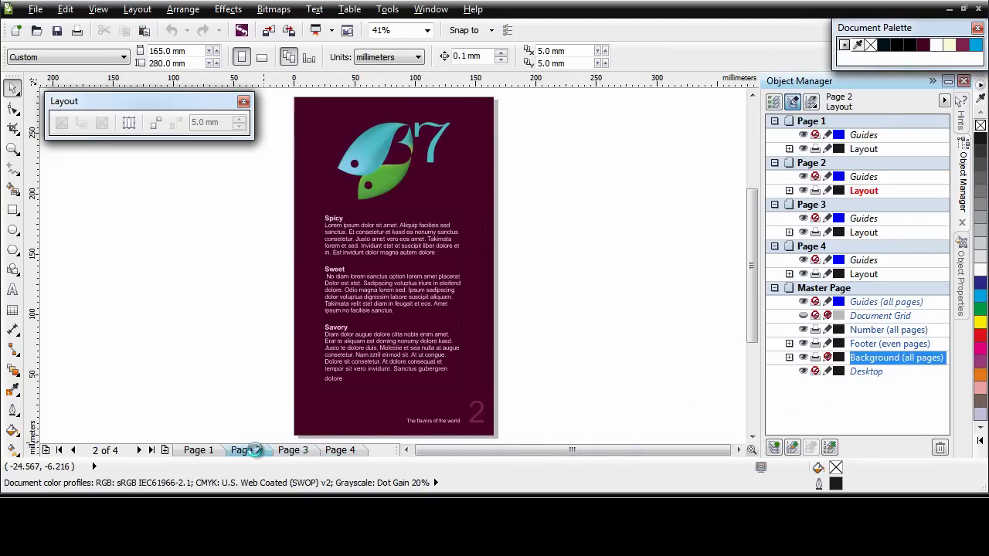
- Return to the cover and inspect its food & wine and B7 Pisces text objects in Object Manager
left_click(199, 449)
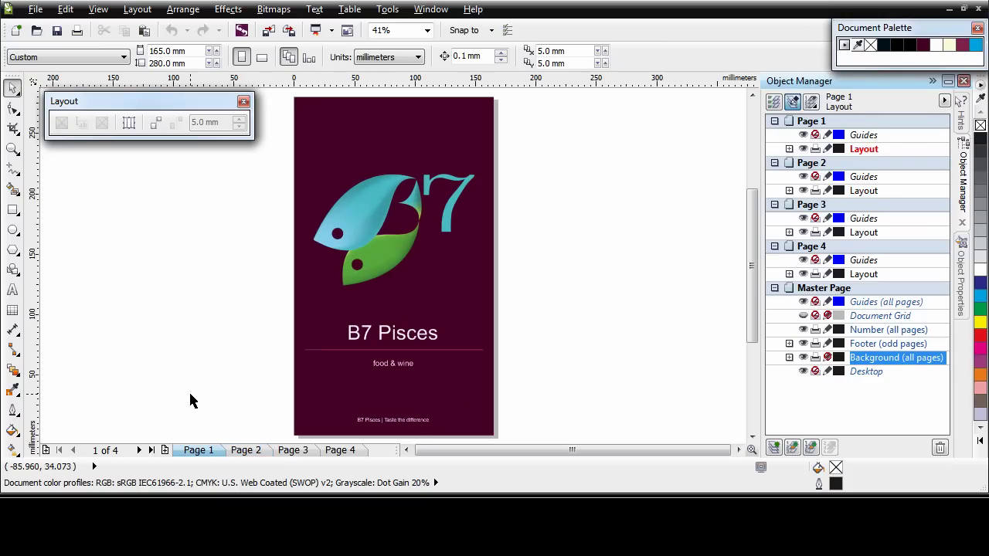
left_click(789, 149)
left_click(857, 164)
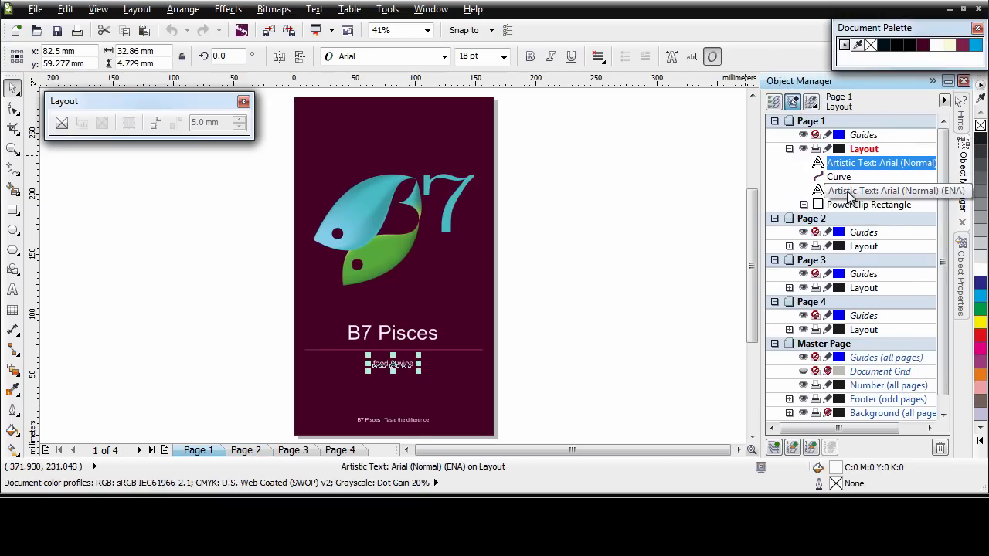
left_click(844, 191)
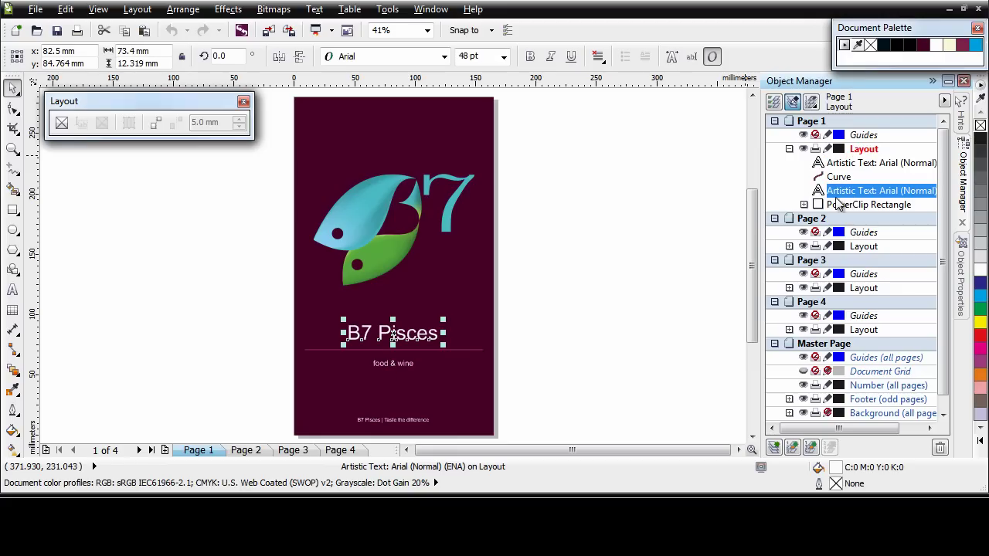
left_click(617, 382)
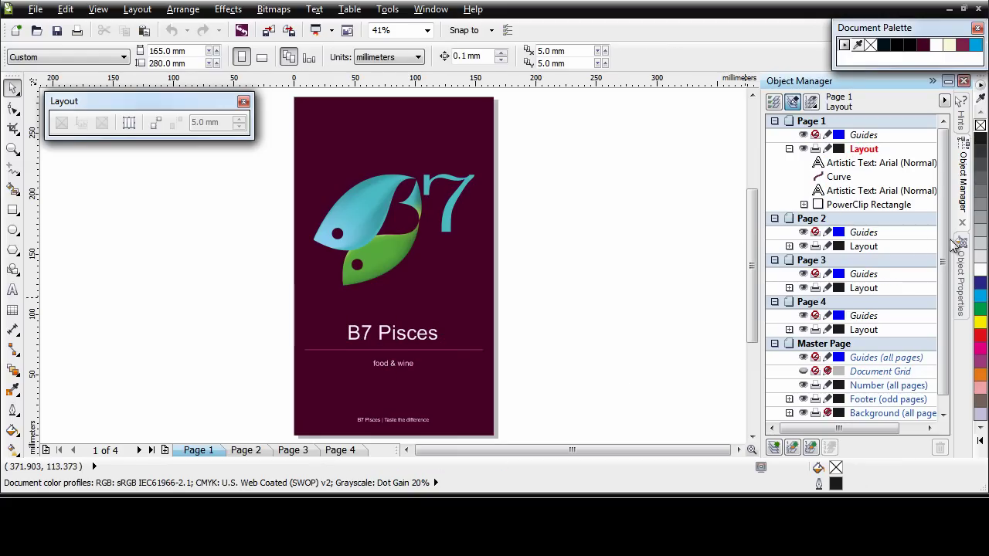
- Select the B7 Pisces title, show its Arial 48 pt character settings, and centre-align it
left_click(965, 297)
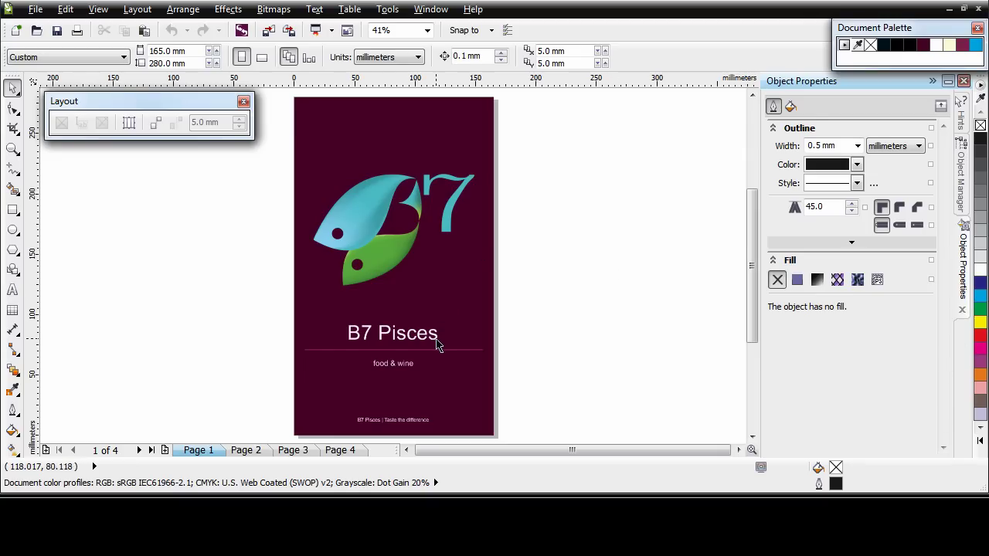
left_click(437, 339)
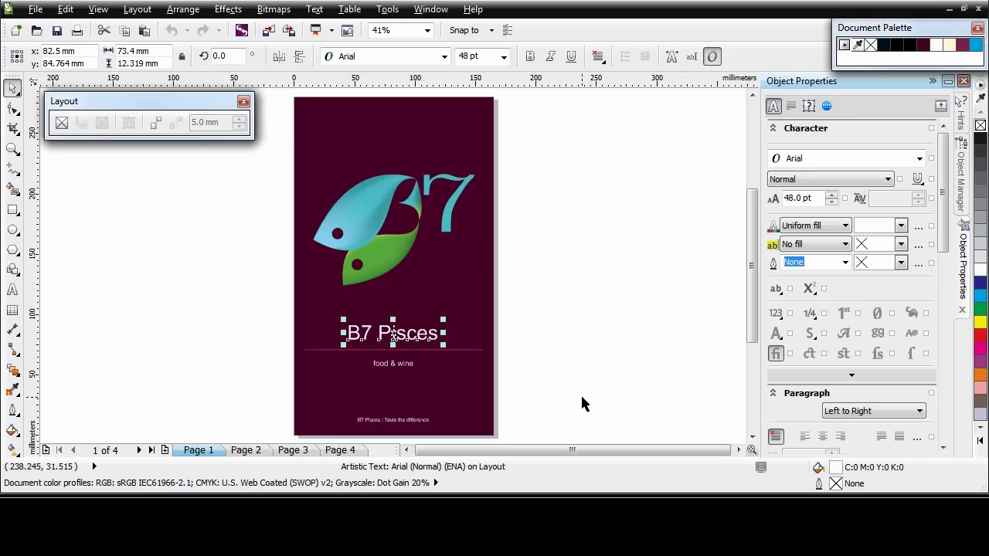
left_click(774, 106)
key("ctrl+e")
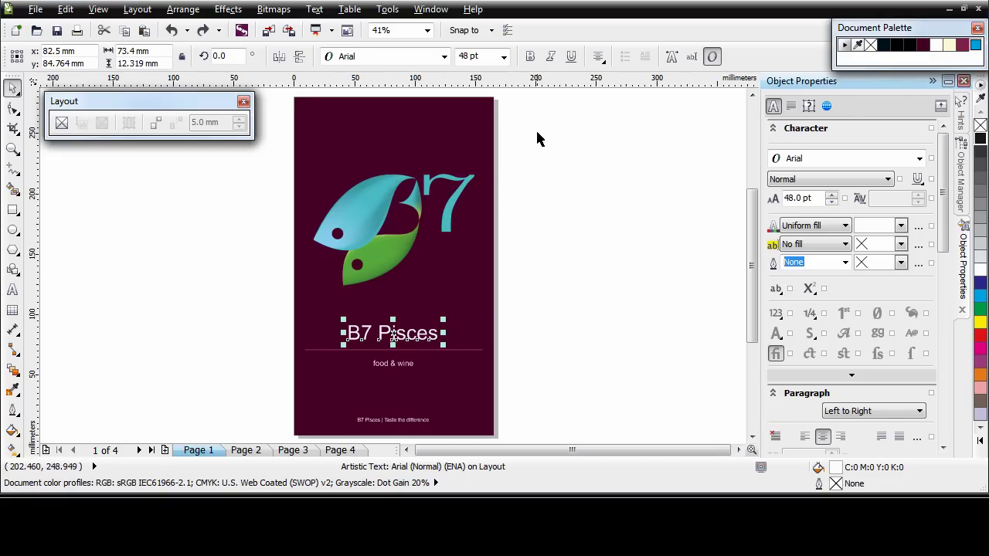
left_click(430, 9)
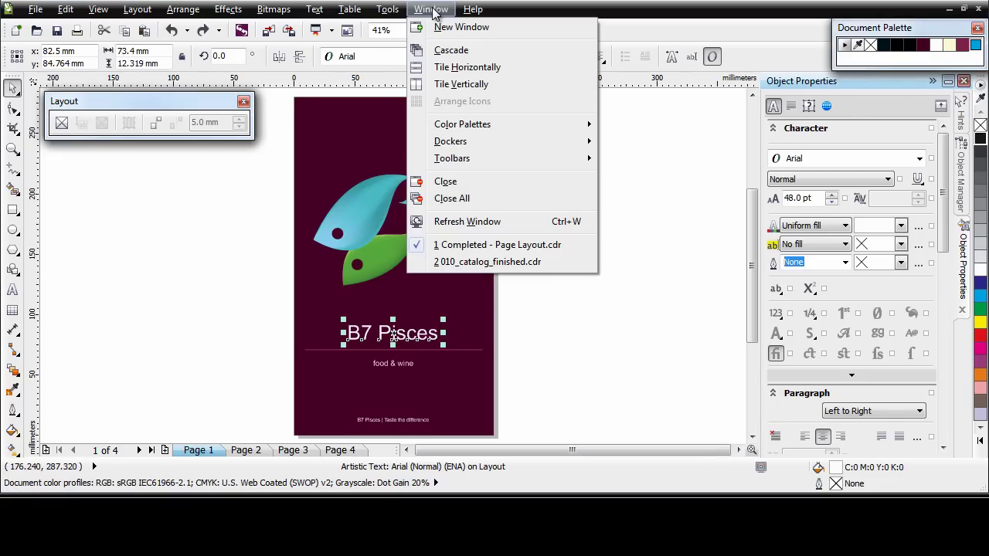
mouse_move(475, 142)
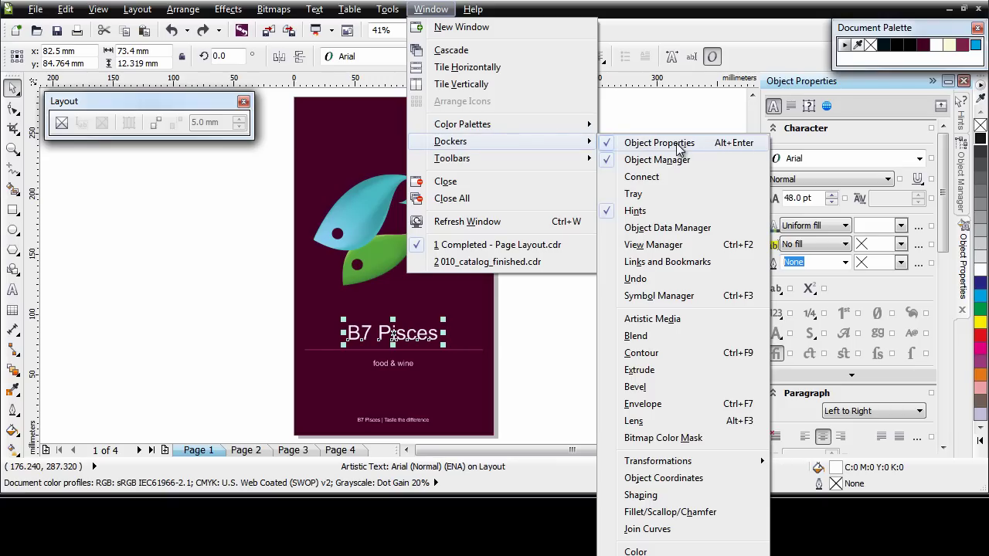
left_click(713, 117)
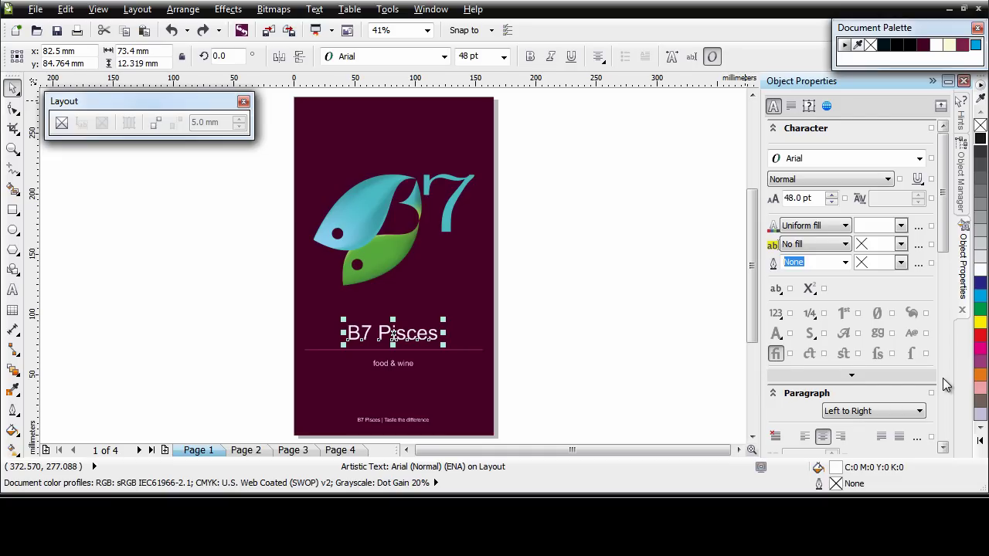
- Collapse all the title's property groups, browse Paragraph, Summary and Internet, then return to Character
left_click(941, 110)
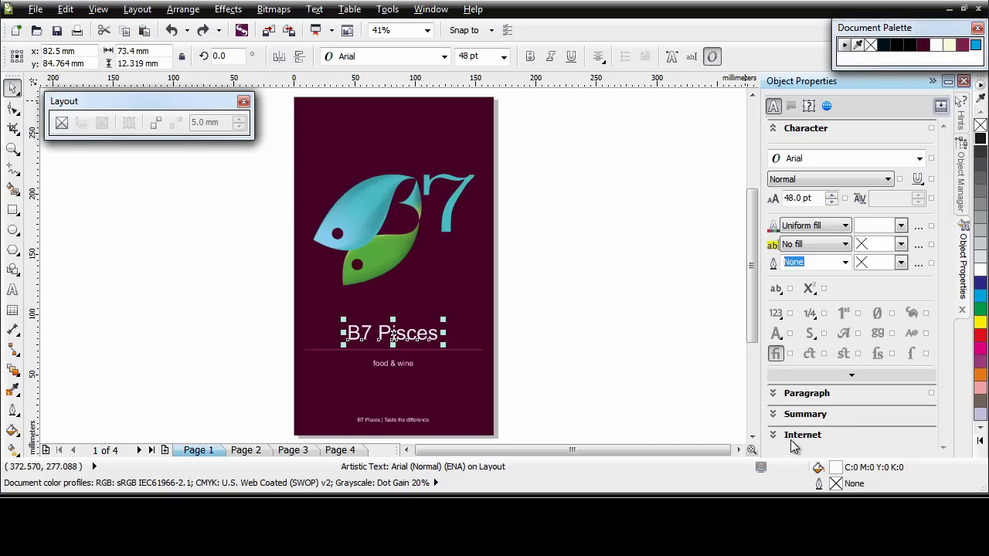
left_click(791, 108)
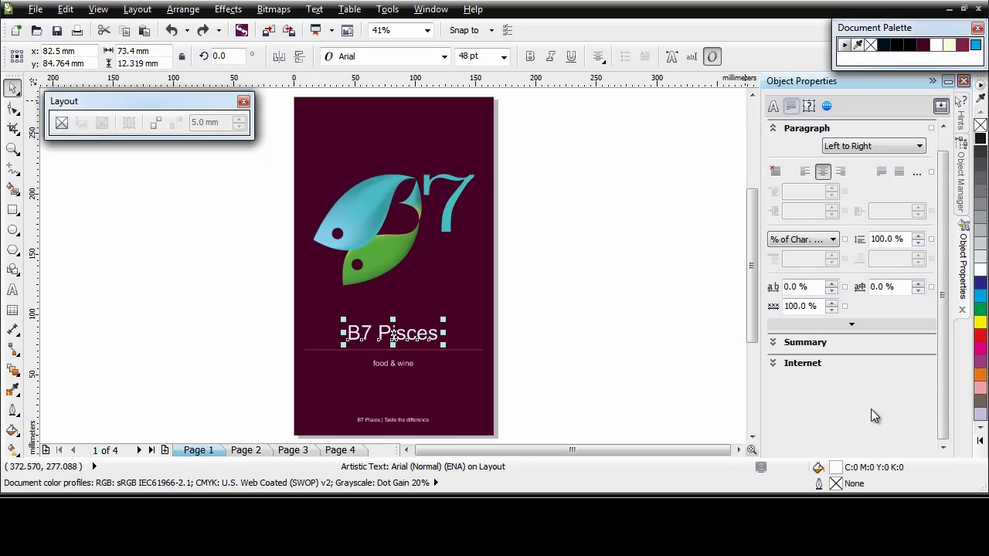
left_click(808, 108)
left_click(826, 106)
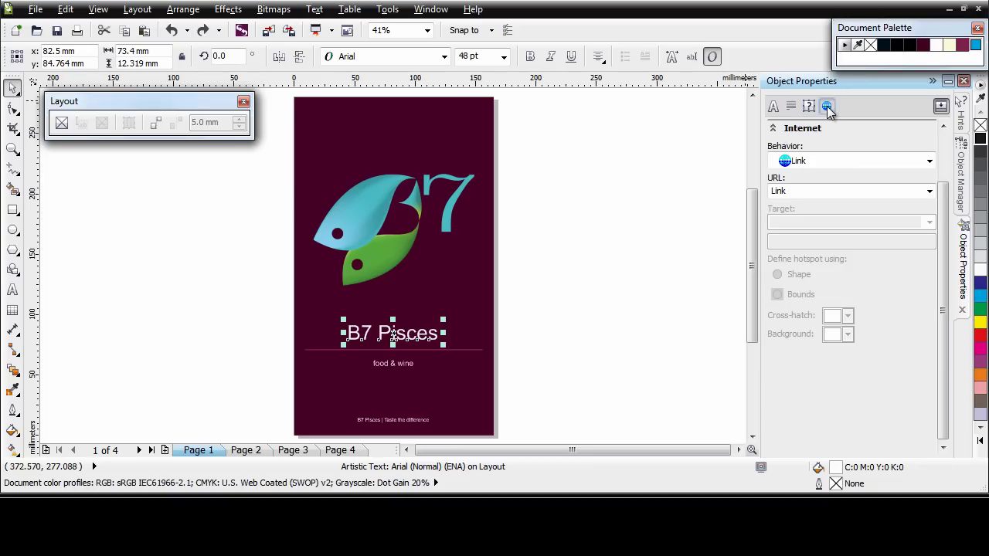
left_click(773, 106)
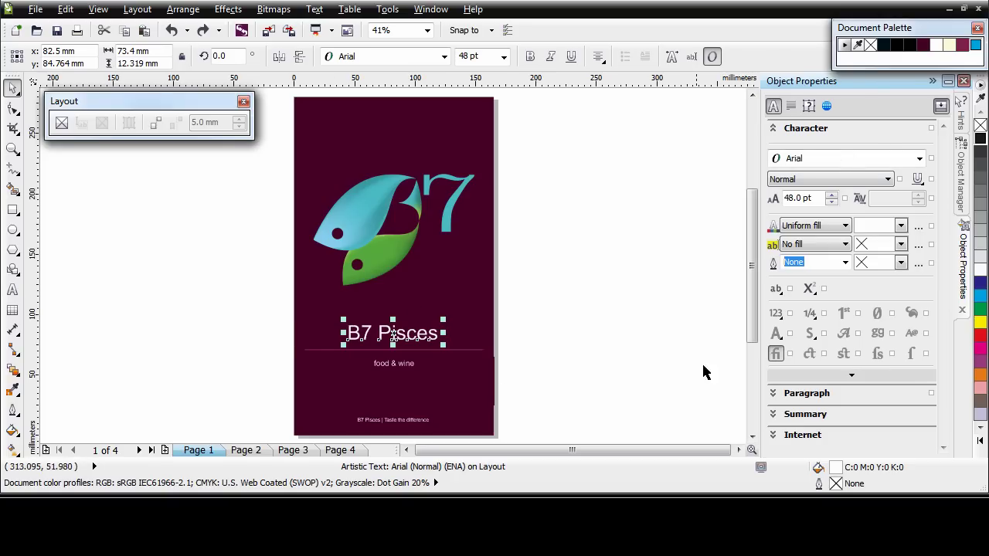
- Change the B7 Pisces title font from Arial to Zapfino Extra LTX Pro
left_click(920, 159)
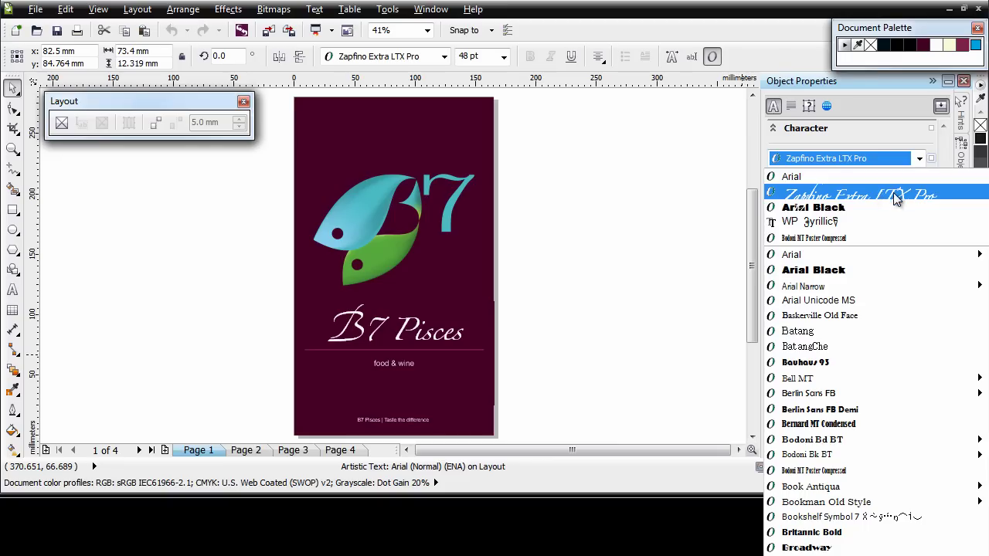
left_click(854, 195)
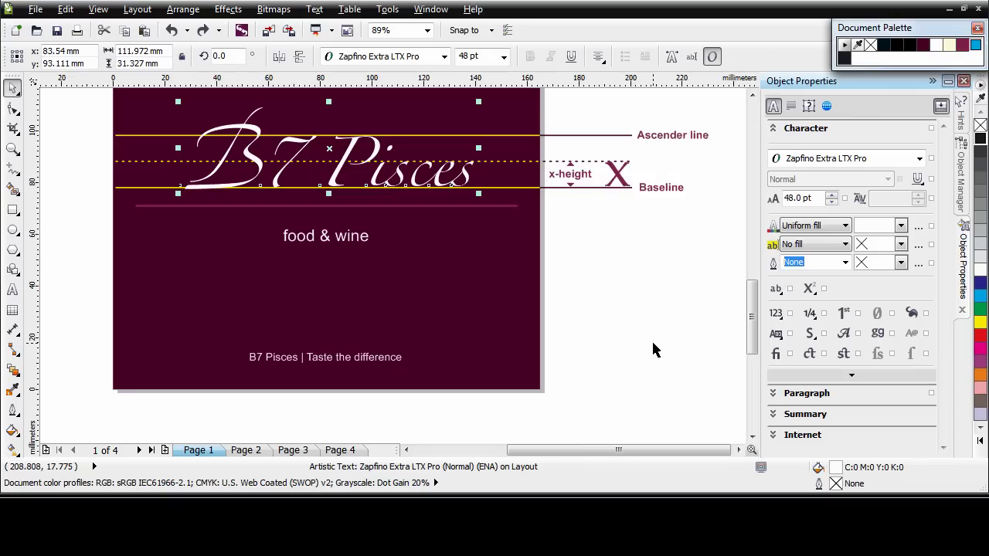
- Try Stylistic Alternates 5 and 7 on the title, then set stylistic alternates to None
left_click(777, 334)
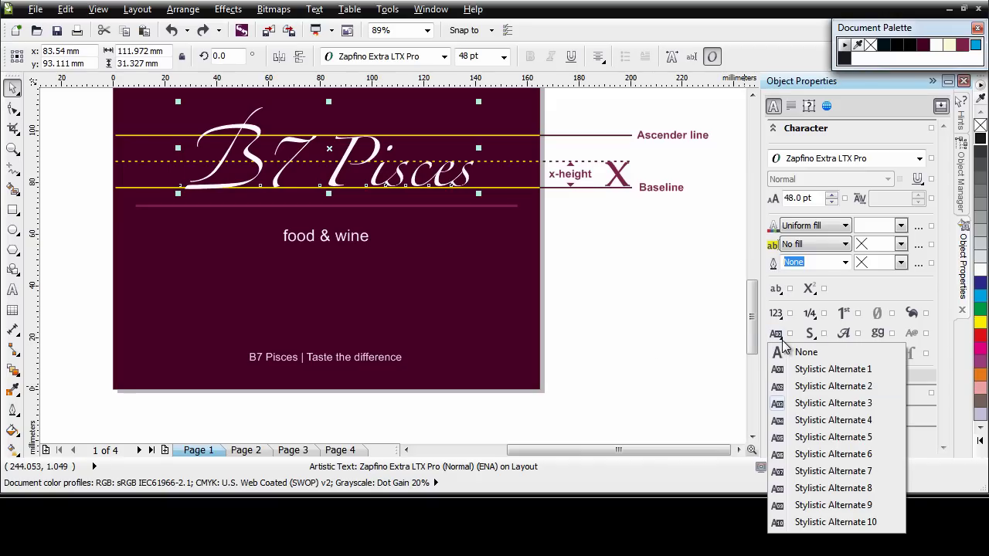
left_click(842, 437)
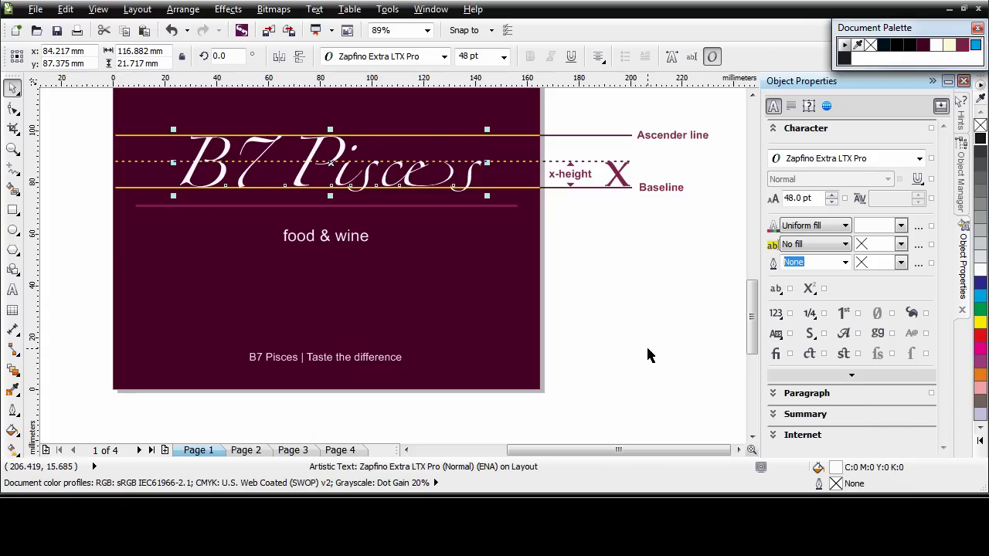
left_click(777, 336)
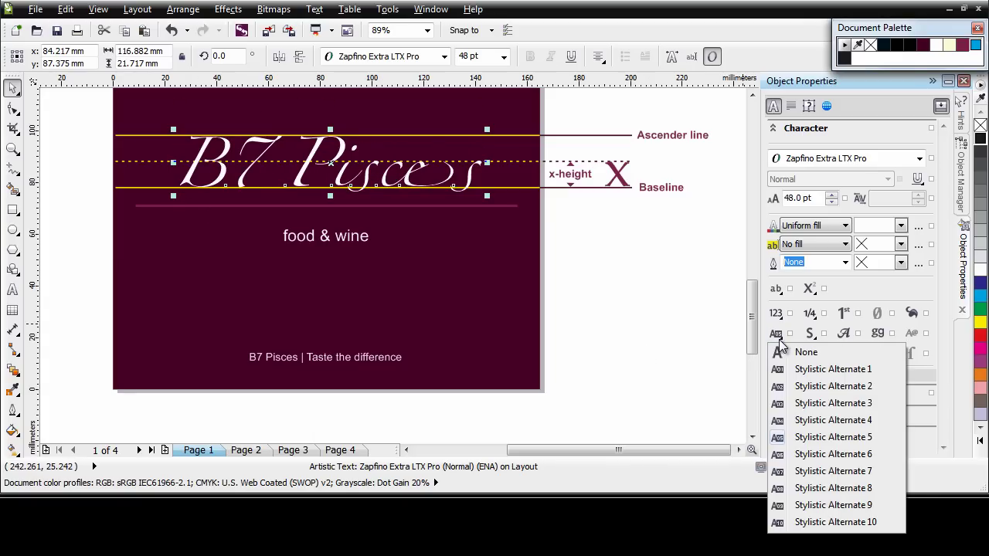
left_click(820, 469)
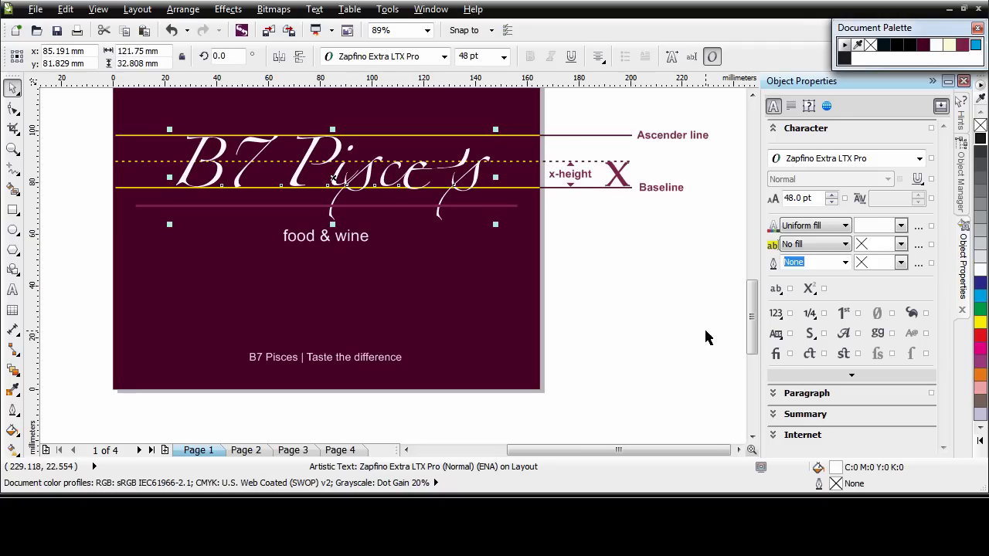
left_click(779, 334)
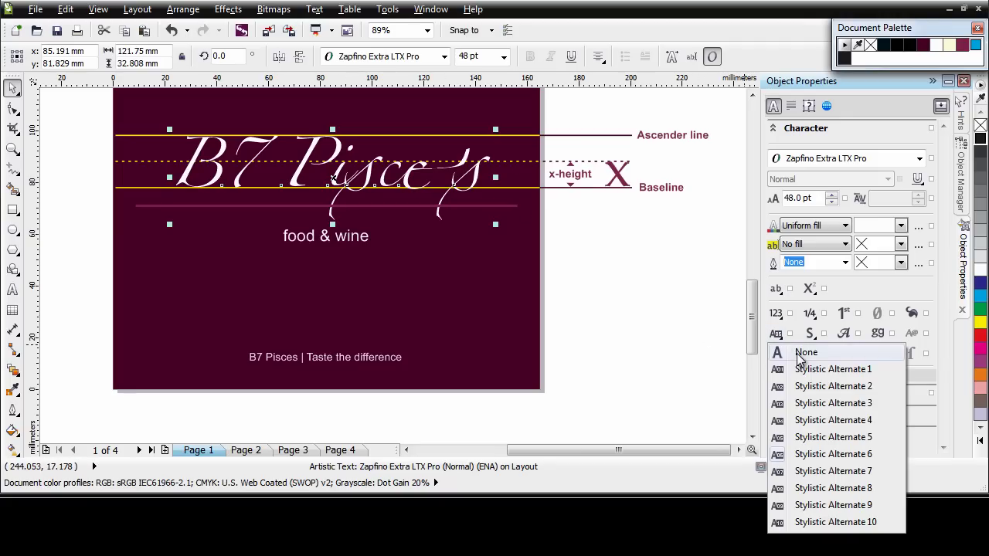
left_click(802, 353)
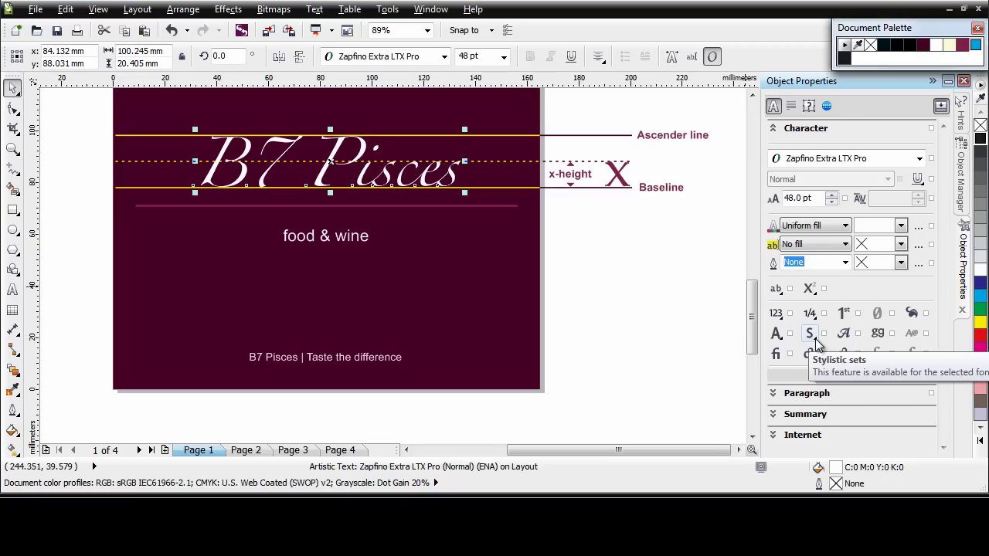
- Try Stylistic Set 3 and swash variants on the title, then turn both off
left_click(815, 340)
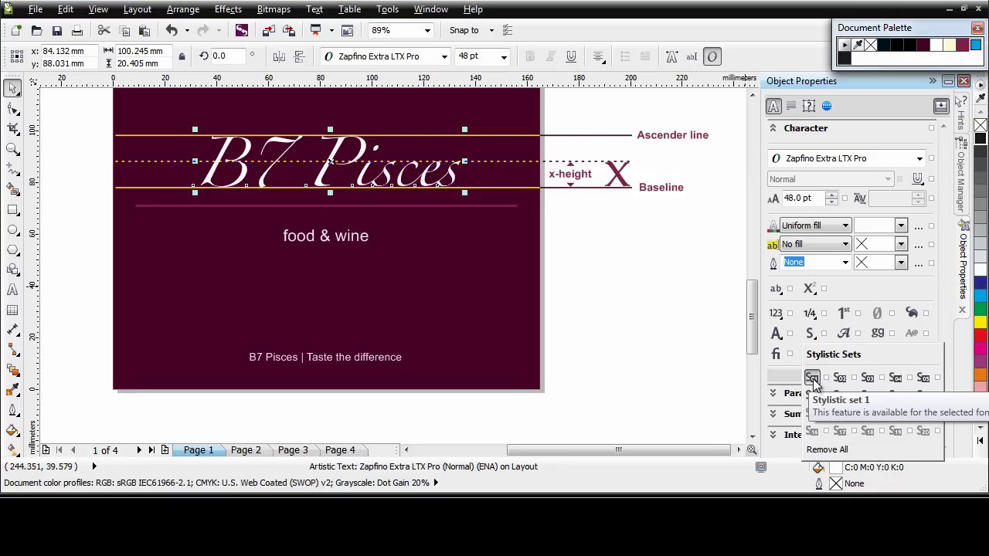
left_click(868, 379)
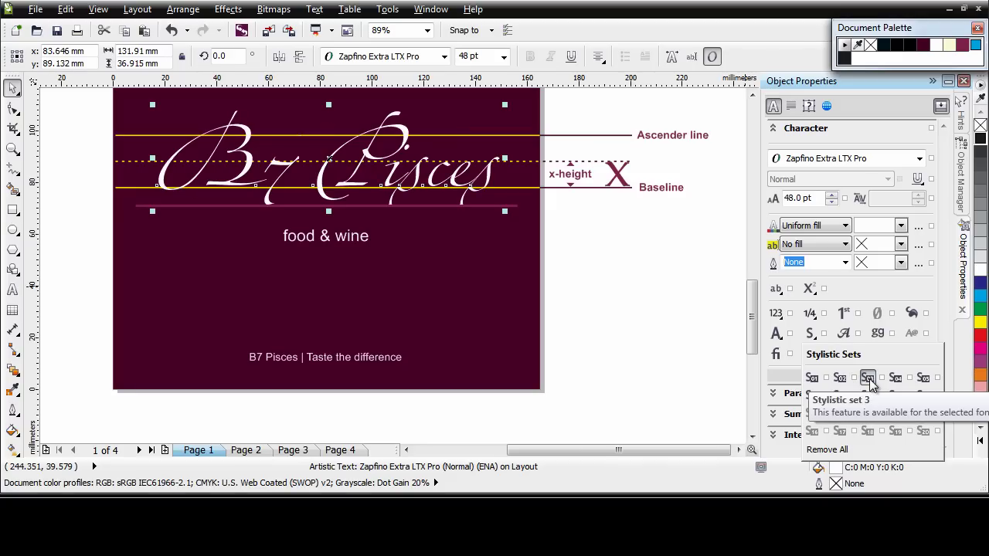
left_click(868, 378)
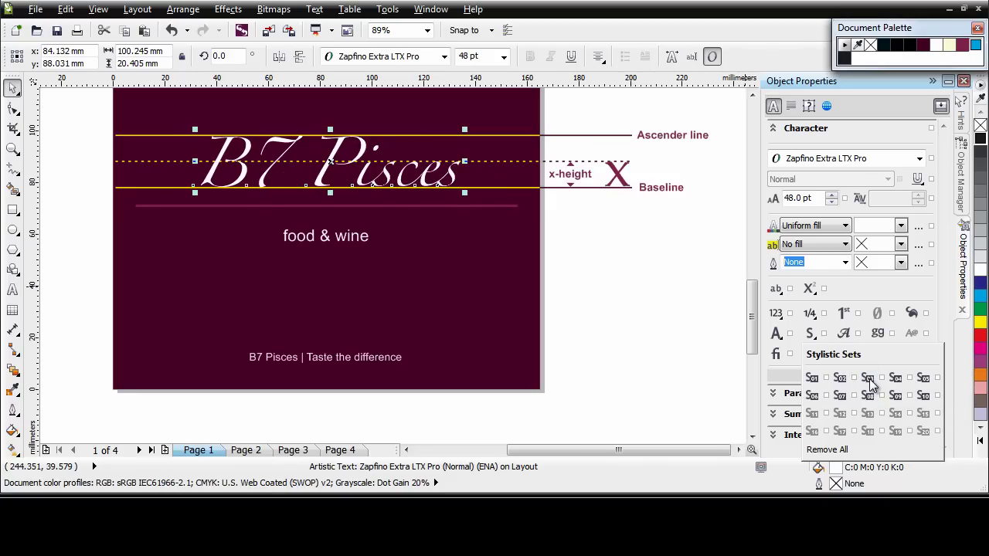
left_click(843, 334)
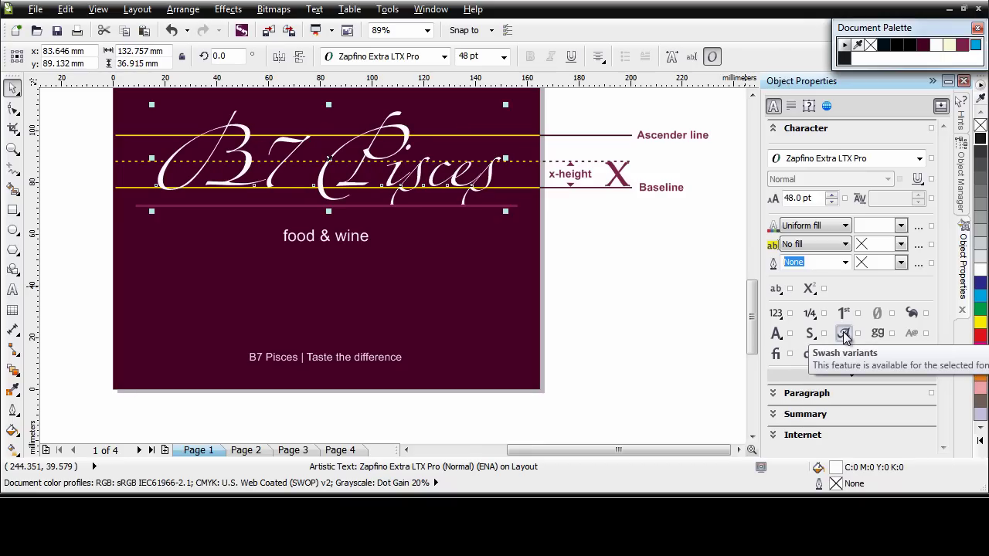
left_click(843, 333)
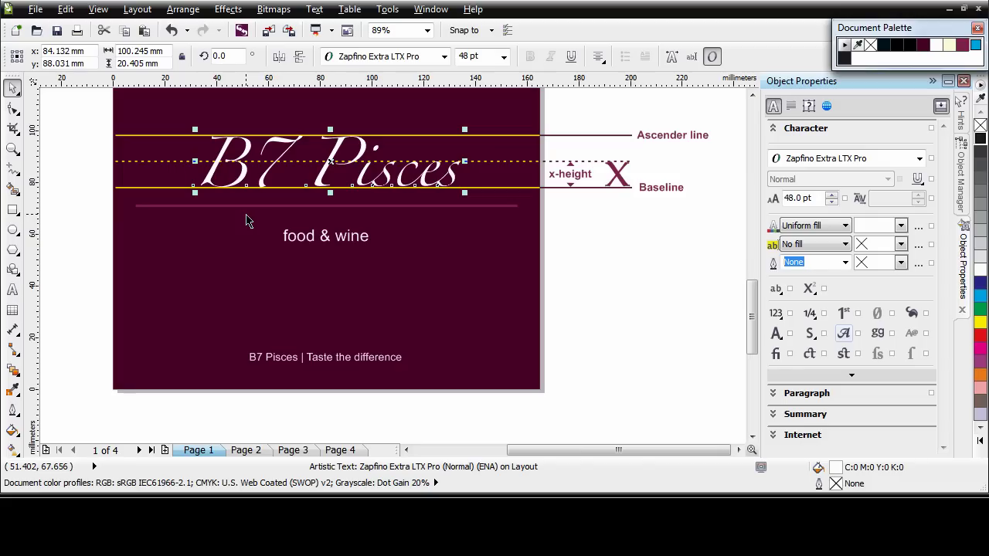
- Edit the title's B: colour it black and try Stylistic Alternate 3 and Swash Variants
double_click(246, 166)
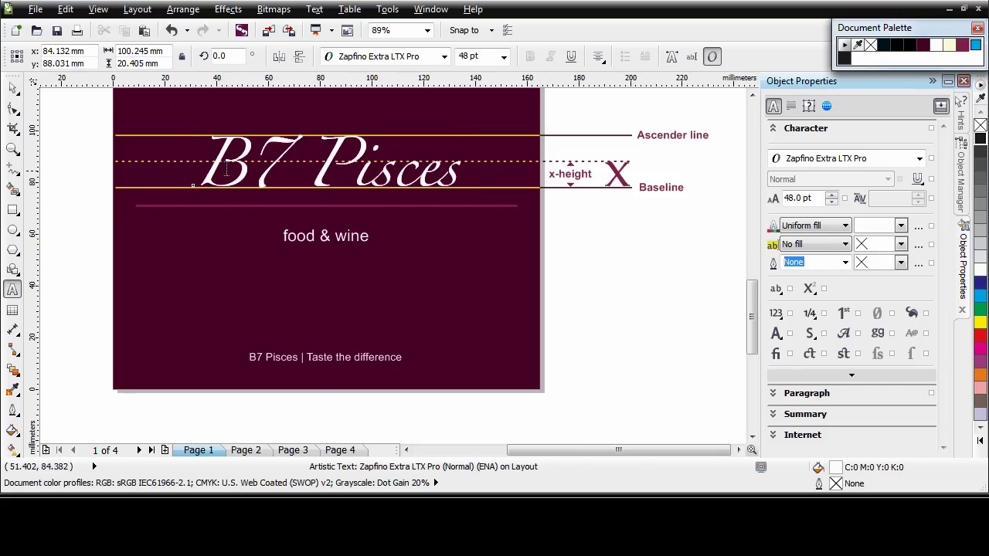
key("shift+Left")
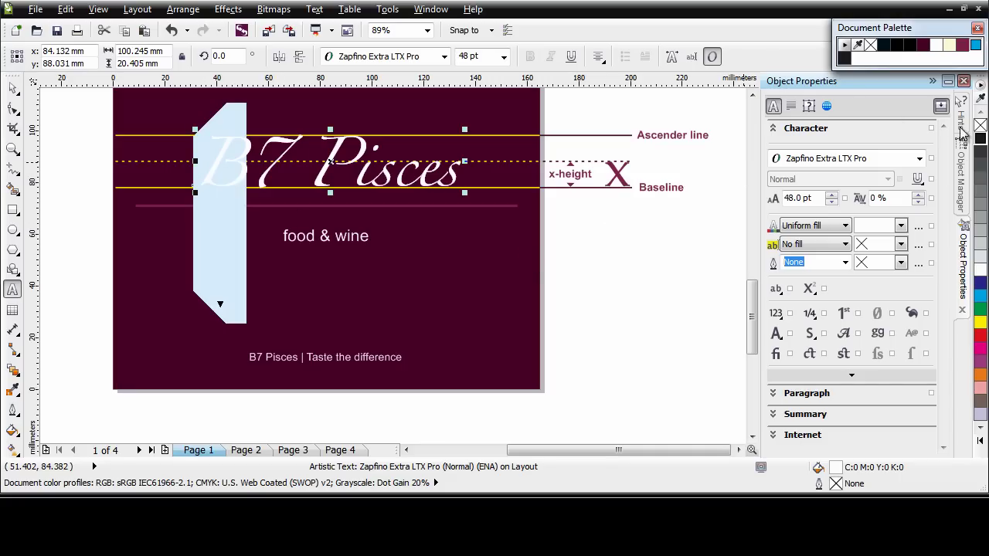
left_click(980, 140)
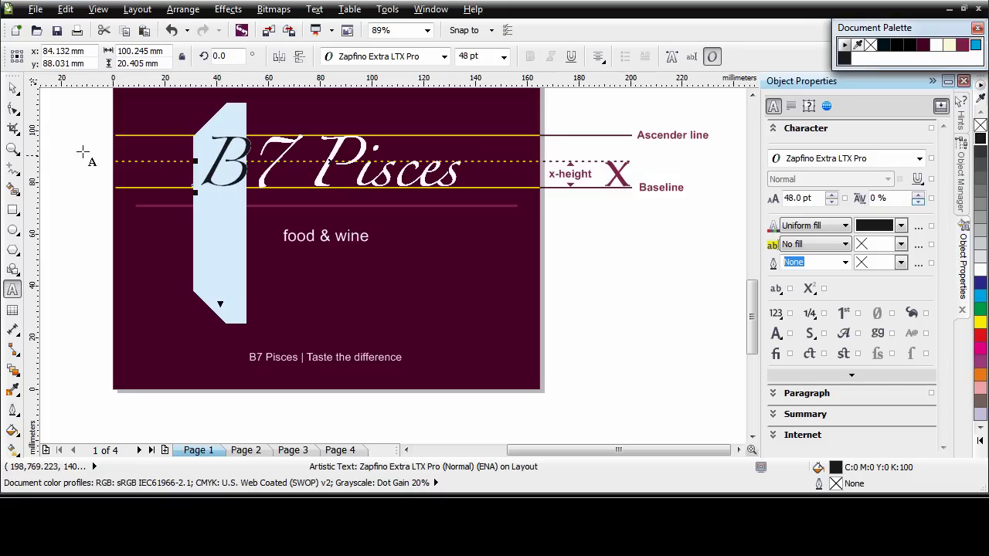
left_click(221, 306)
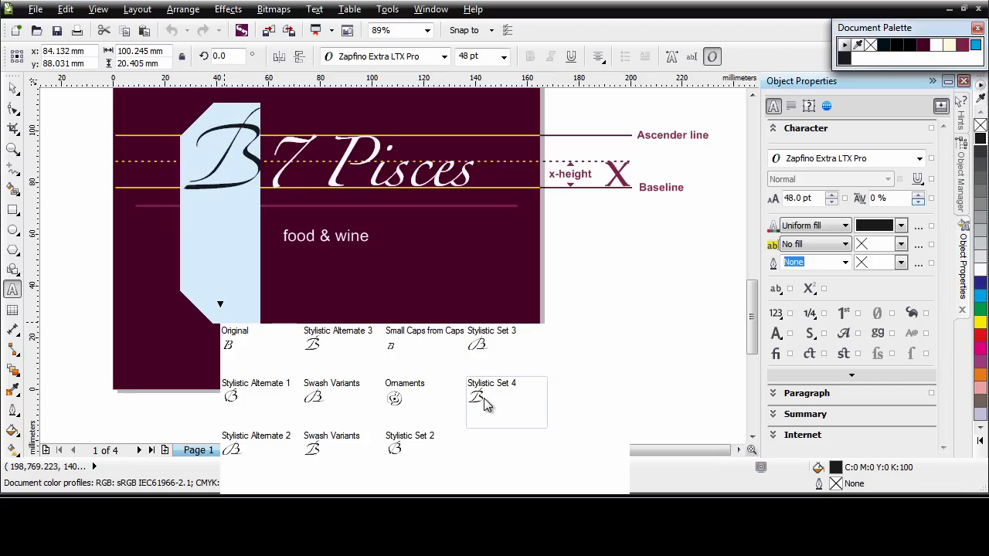
left_click(312, 370)
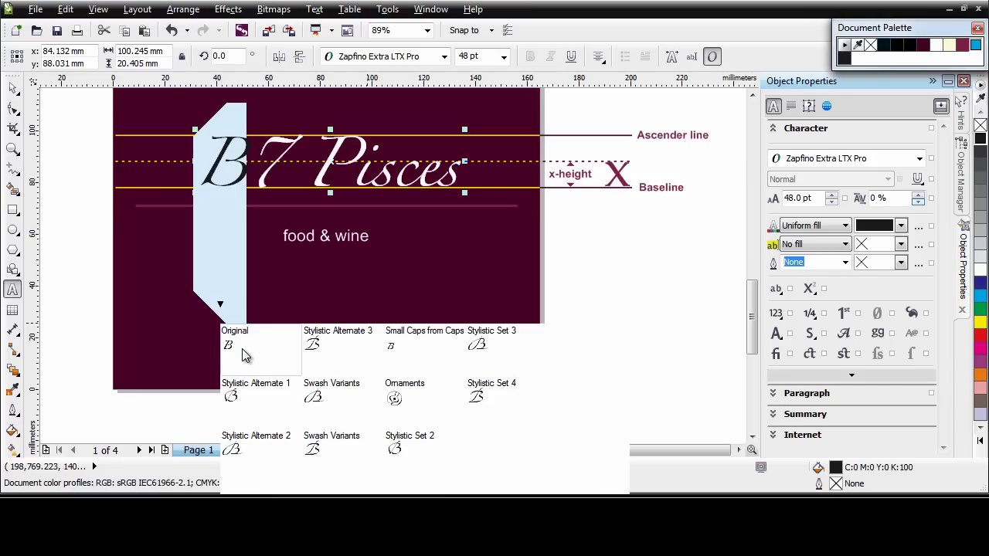
left_click(325, 398)
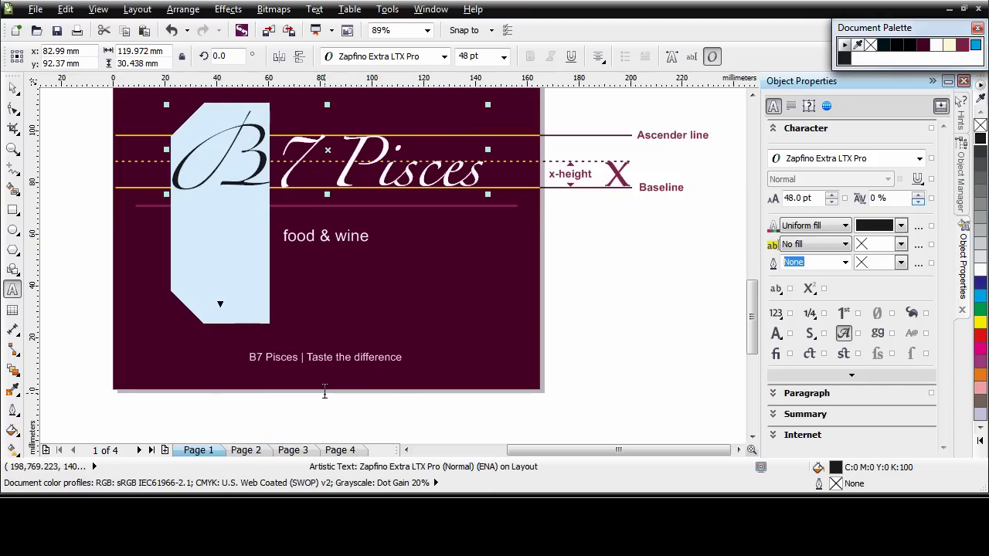
left_click(607, 305)
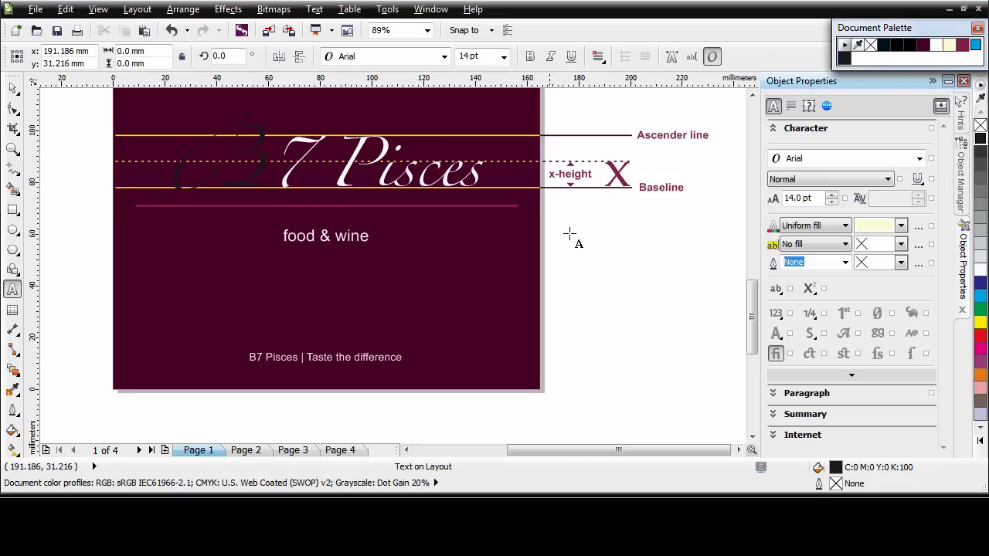
- Apply Stylistic Set 4 to the whole B7 Pisces title
left_click(177, 170)
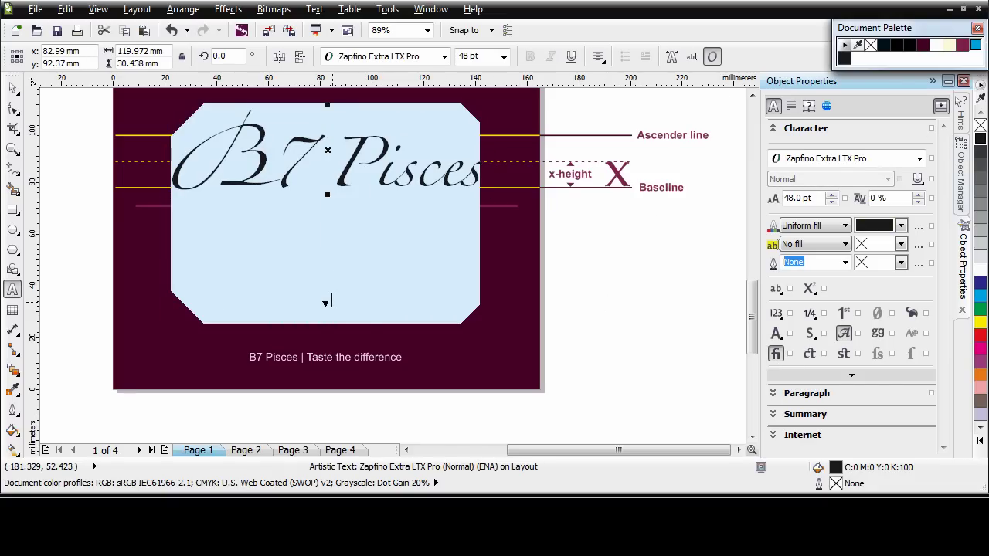
left_click(326, 305)
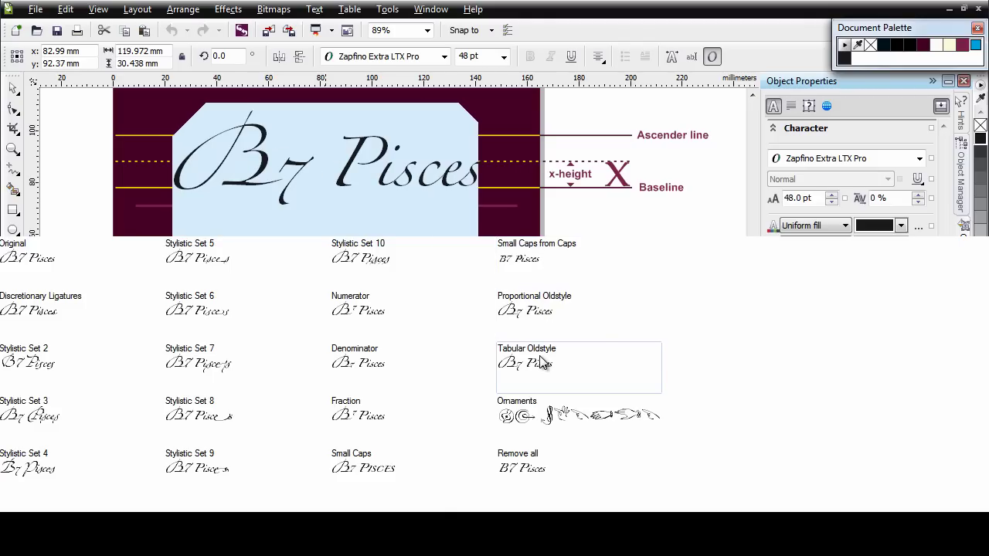
left_click(24, 466)
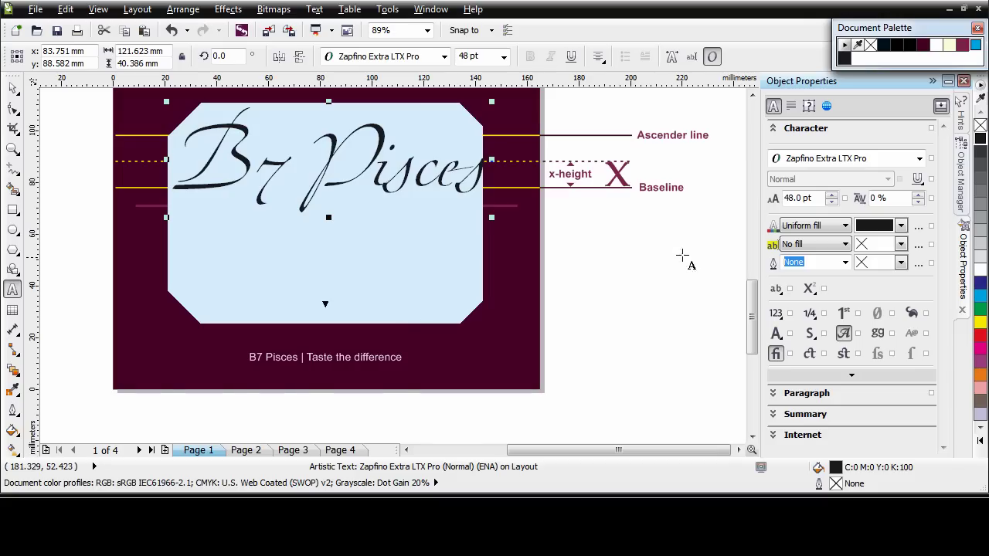
left_click(574, 226)
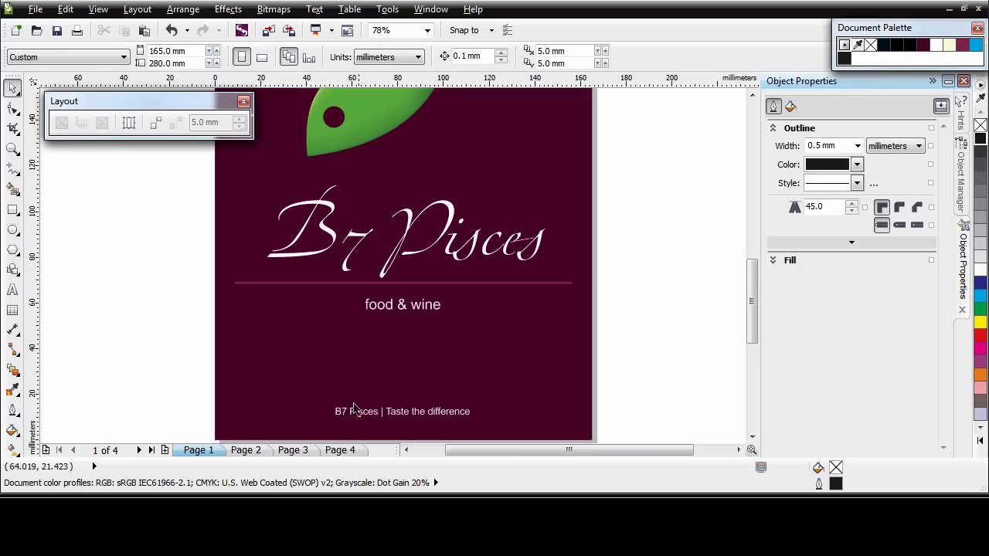
- On page 4, give line one Proportional Lining and line two Tabular Lining figures
left_click(341, 451)
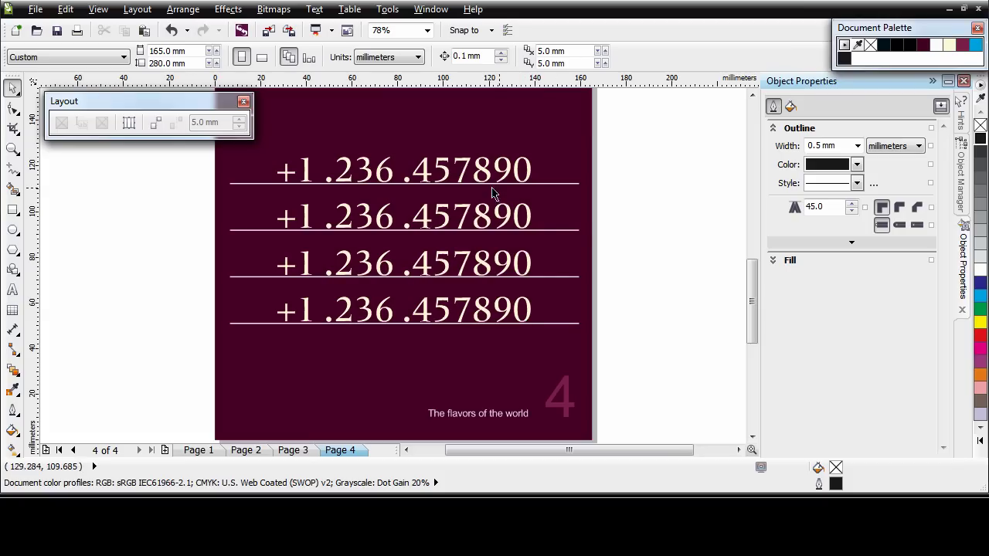
left_click(532, 170)
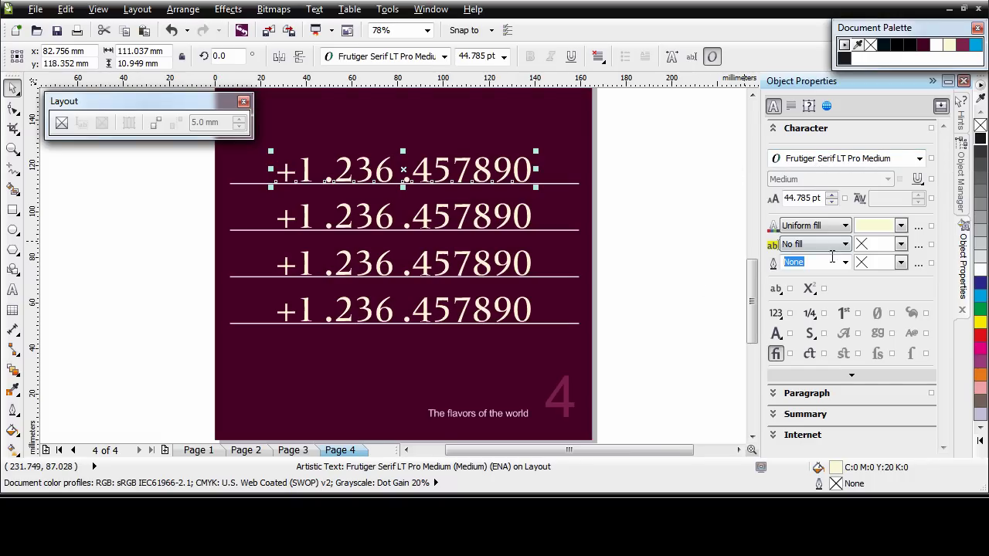
left_click(783, 322)
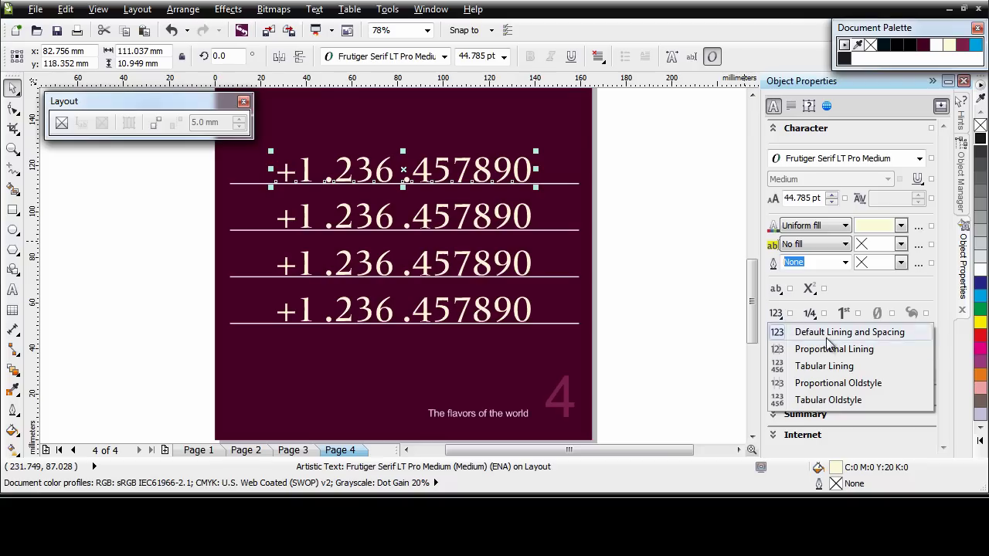
left_click(869, 353)
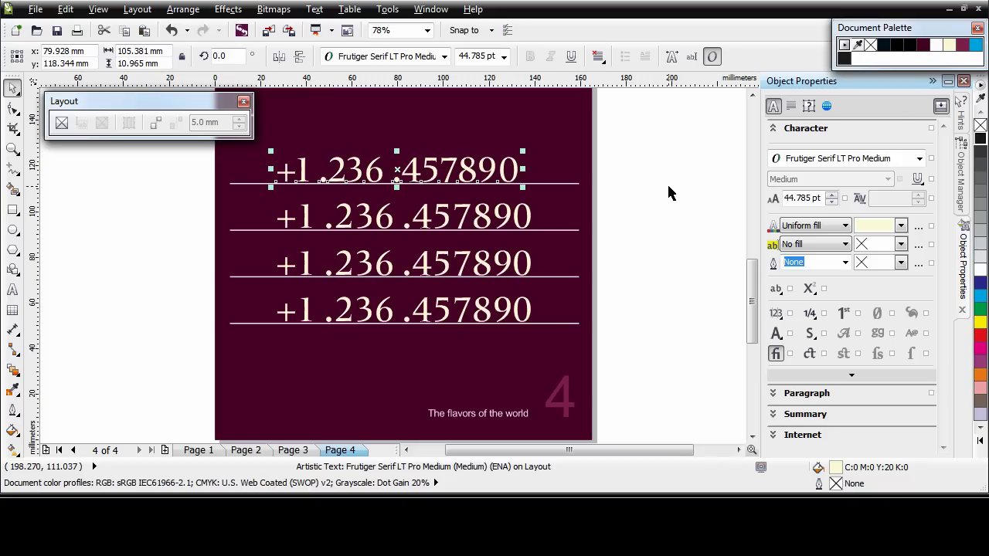
left_click(530, 217)
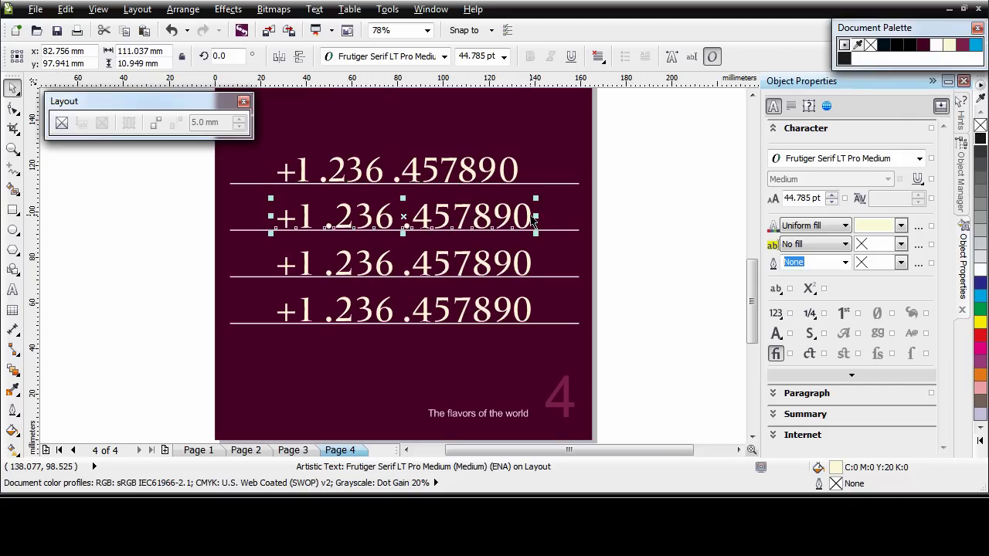
left_click(776, 313)
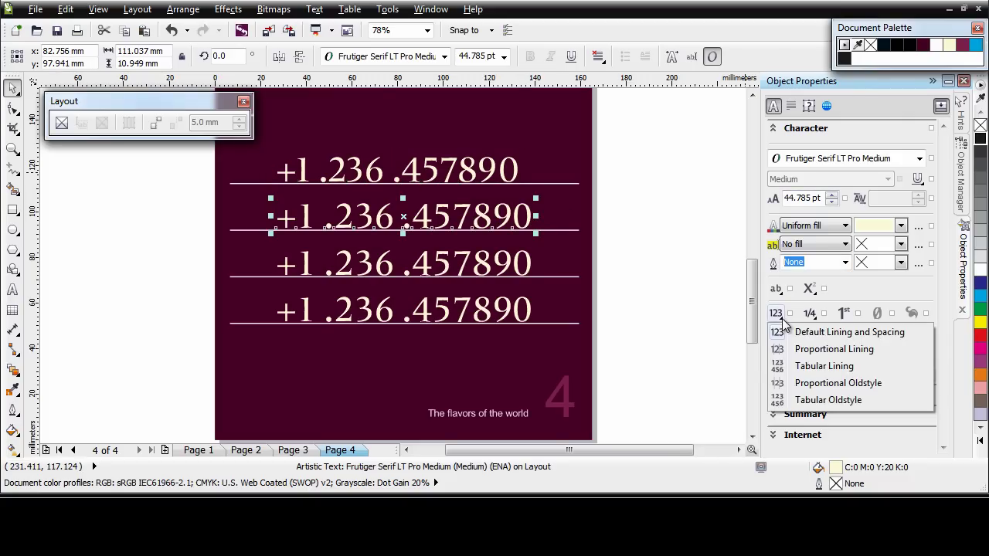
left_click(823, 368)
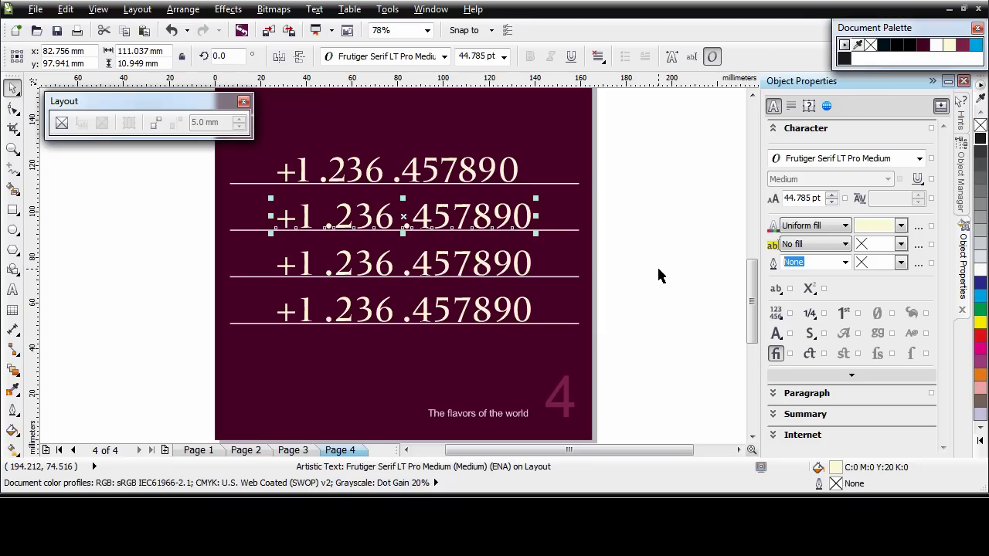
- Set the third number line to Proportional Oldstyle and the fourth to Tabular Oldstyle figures
left_click(532, 268)
left_click(777, 316)
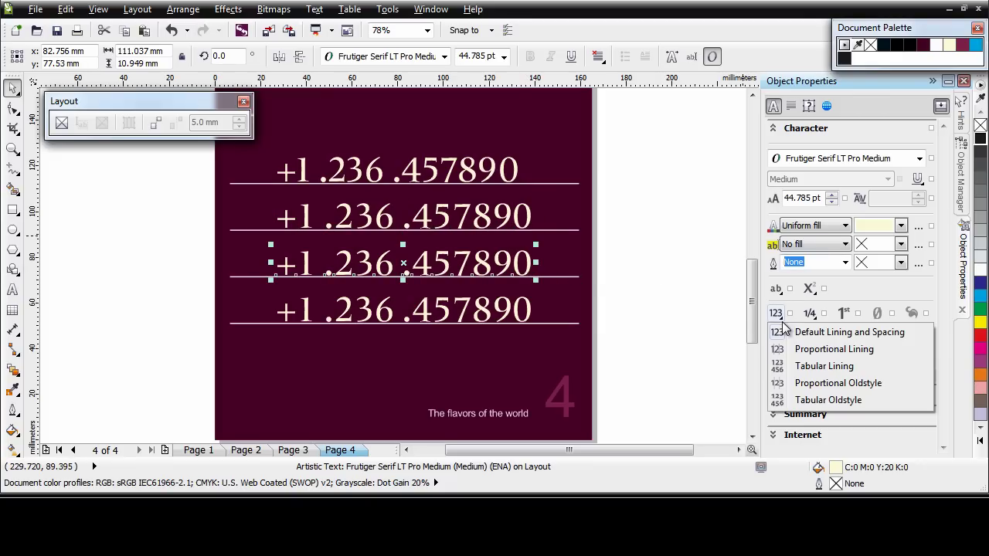
left_click(869, 384)
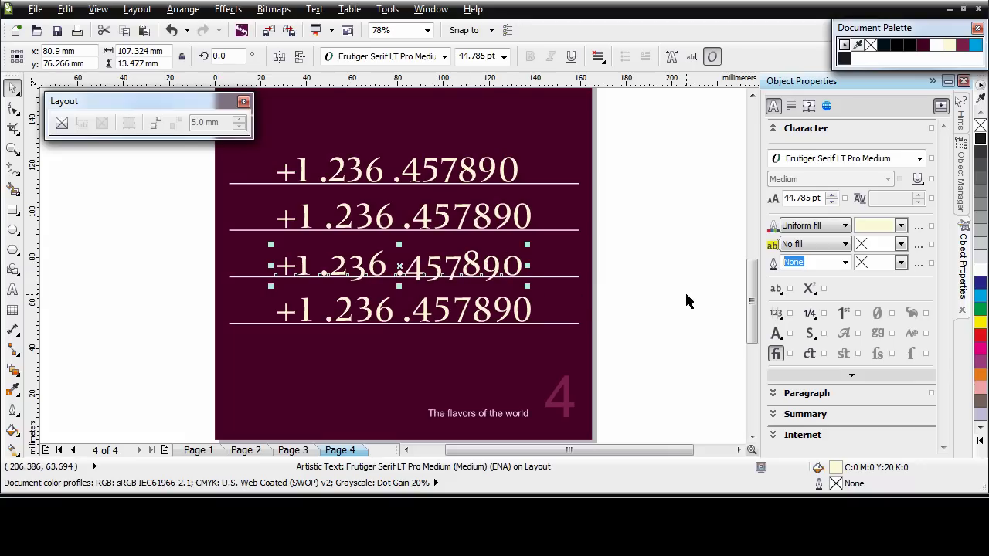
left_click(532, 314)
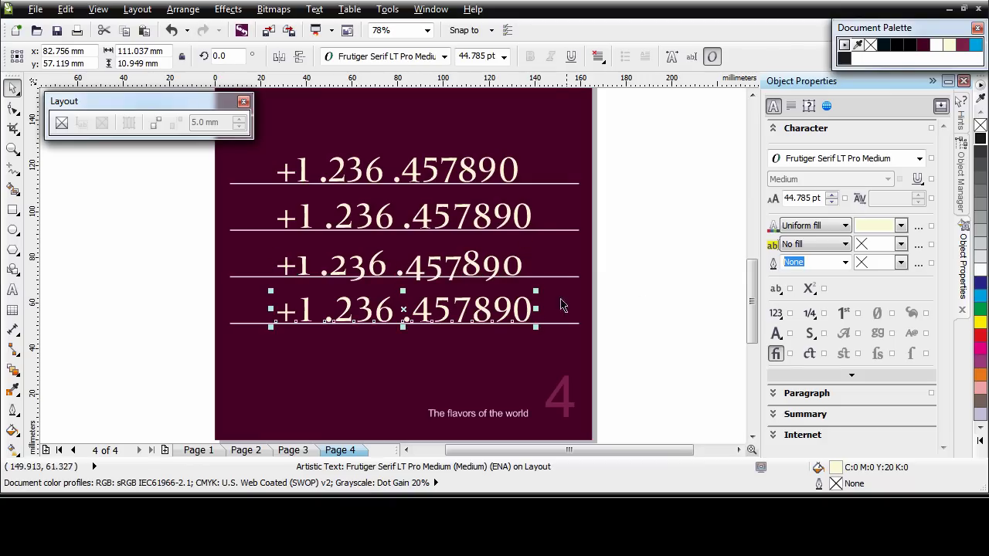
left_click(784, 329)
left_click(846, 399)
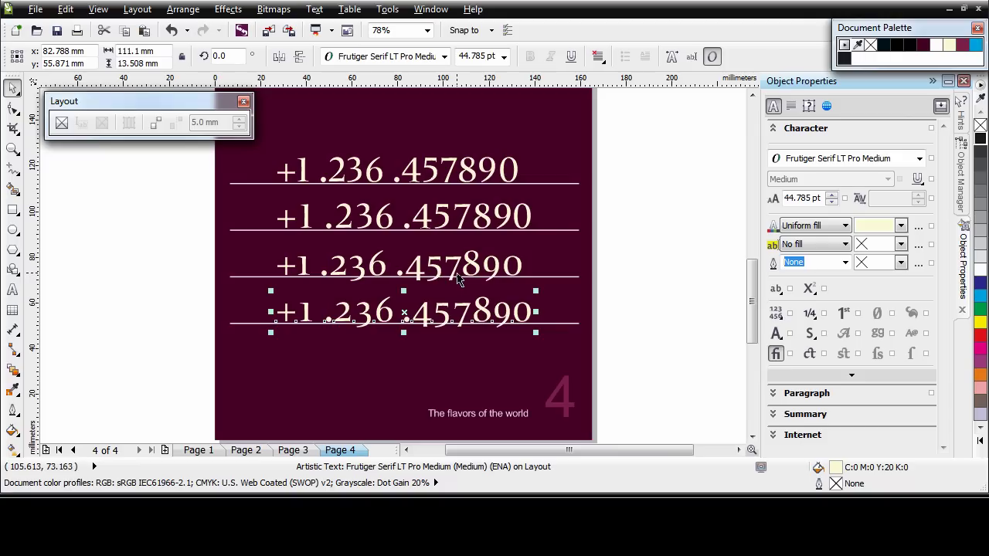
left_click(668, 326)
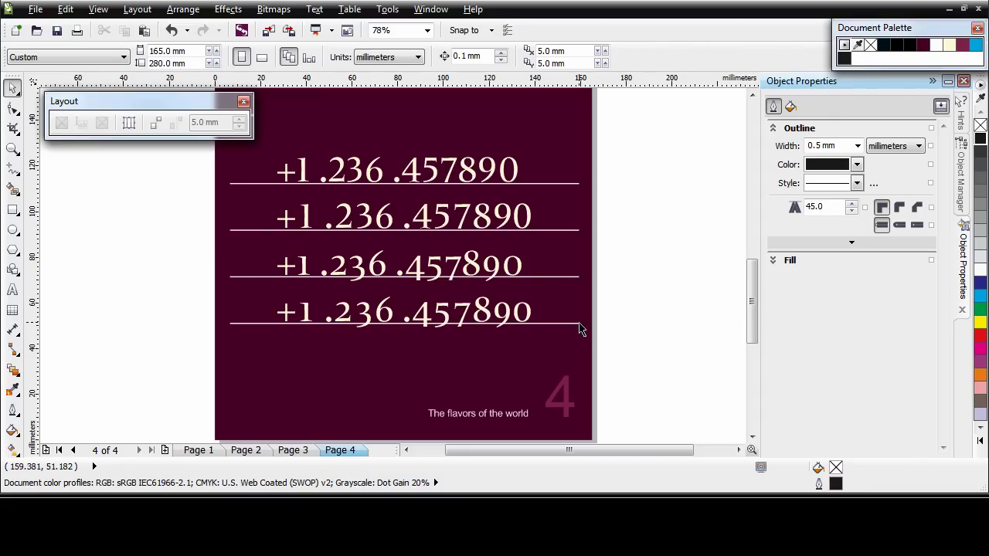
- Undo the last change, then delete the fourth underline and the top three numbers with their underlines
key("ctrl+z")
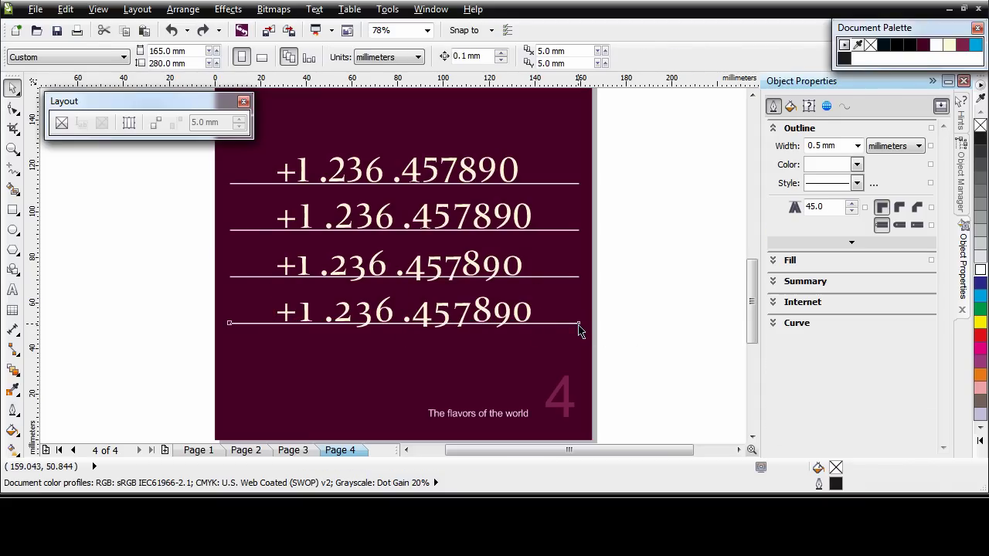
left_click(580, 331)
key("Delete")
left_click_drag(644, 129, 181, 302)
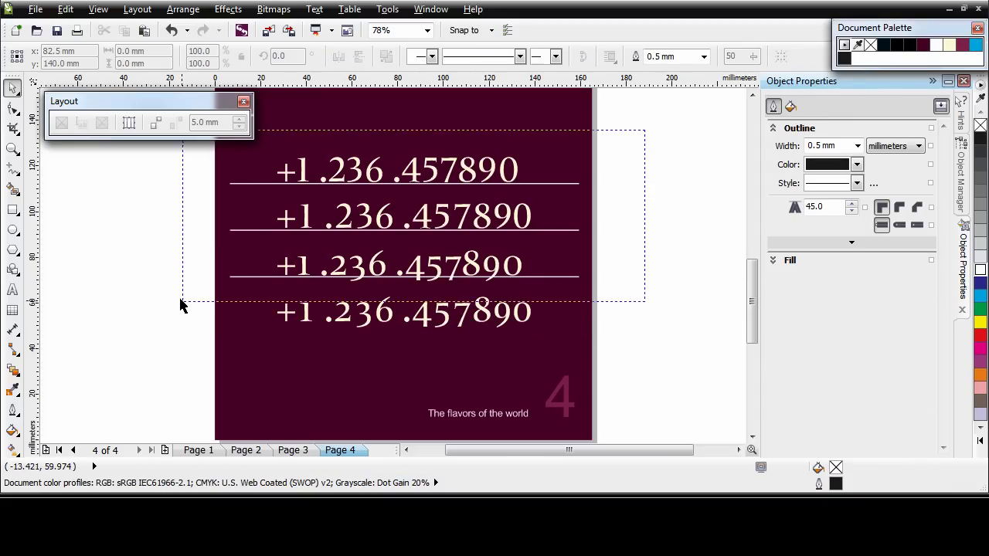
key("Delete")
- Set the remaining phone number to 24 pt, move it right, and prefix it with 'mobile:'
left_click(462, 310)
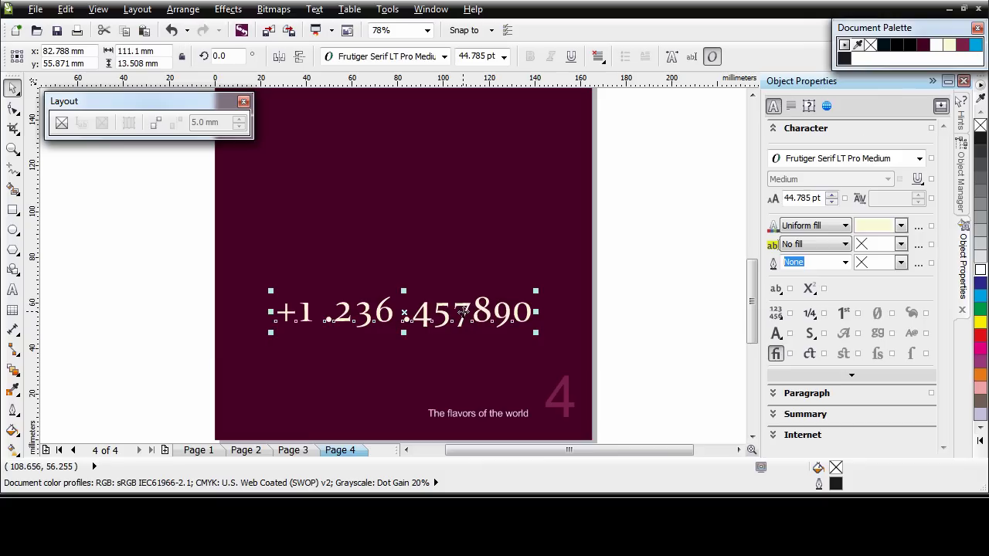
left_click(825, 199)
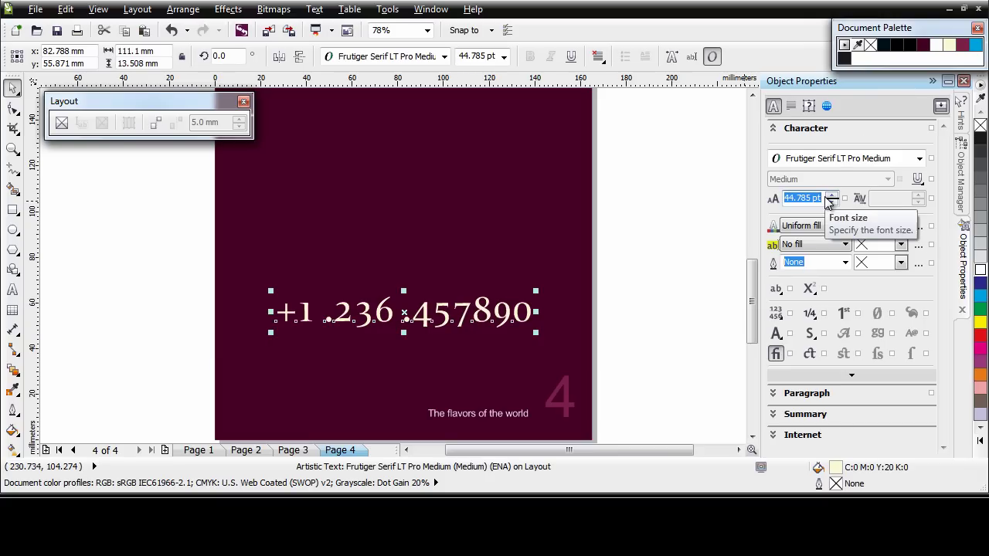
type("236 ")
type("4")
key("Return")
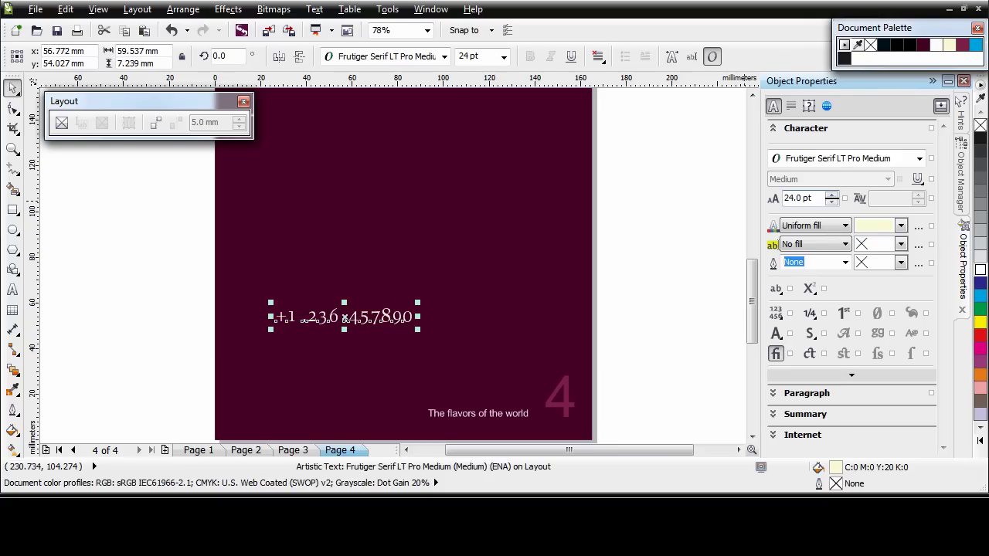
left_click_drag(282, 318, 420, 324)
double_click(418, 323)
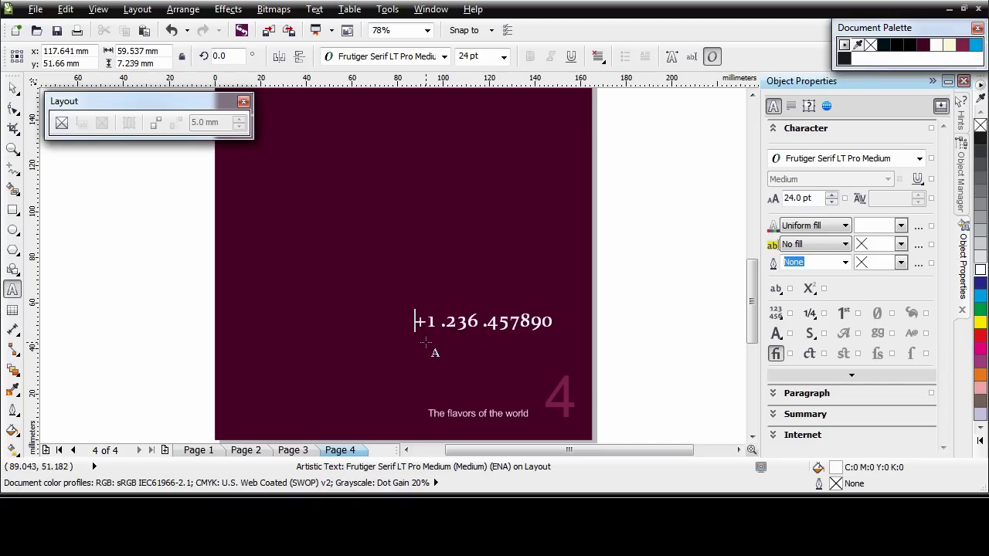
type("mobile:")
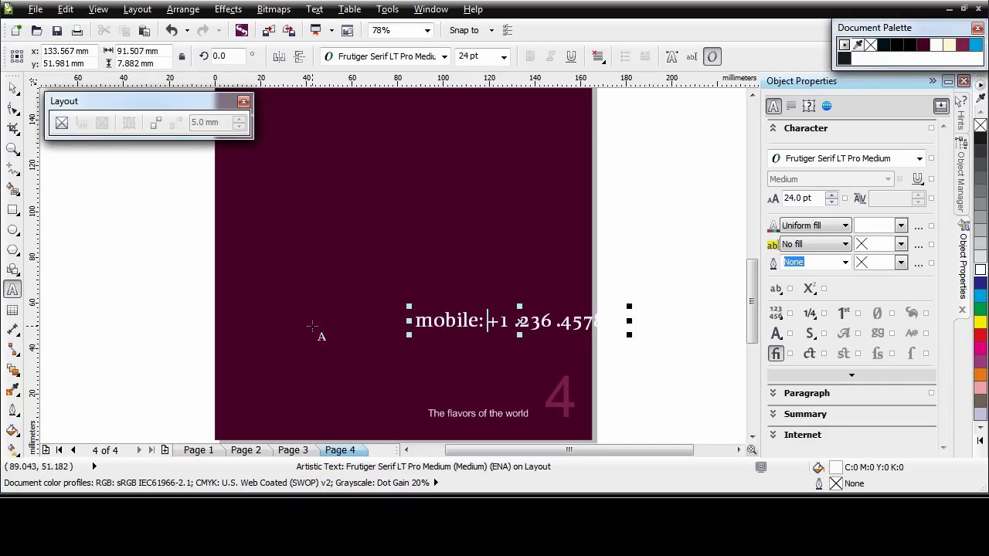
key("ctrl+space")
- Duplicate the line above as 'headquarters:' and right-align both lines using Alignment guides
left_click_drag(522, 321, 352, 284)
key("F8")
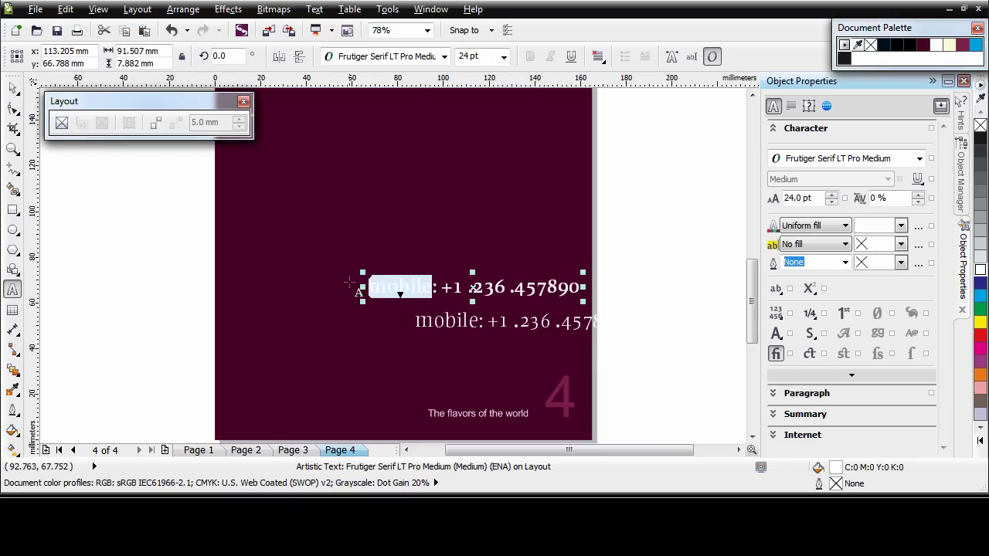
type("headqua")
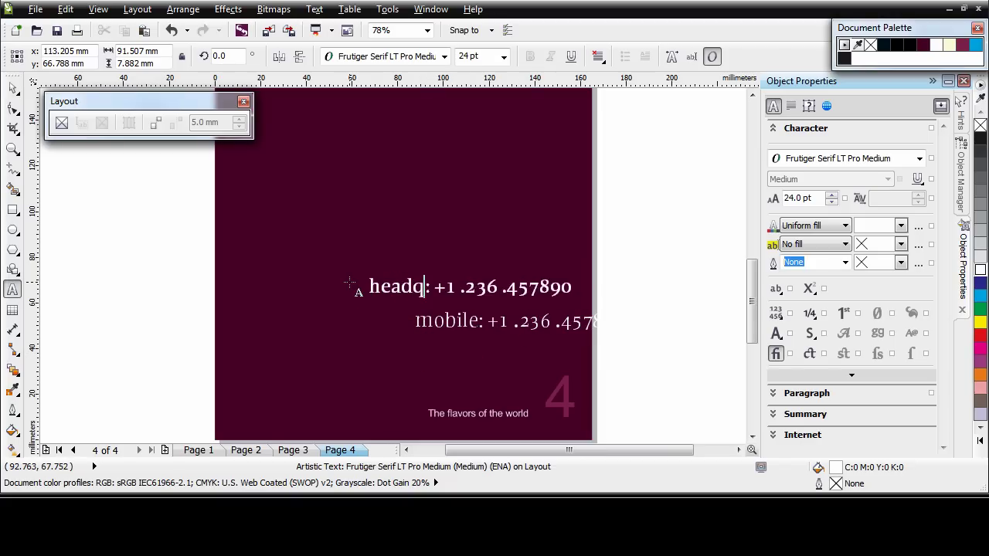
type("rters")
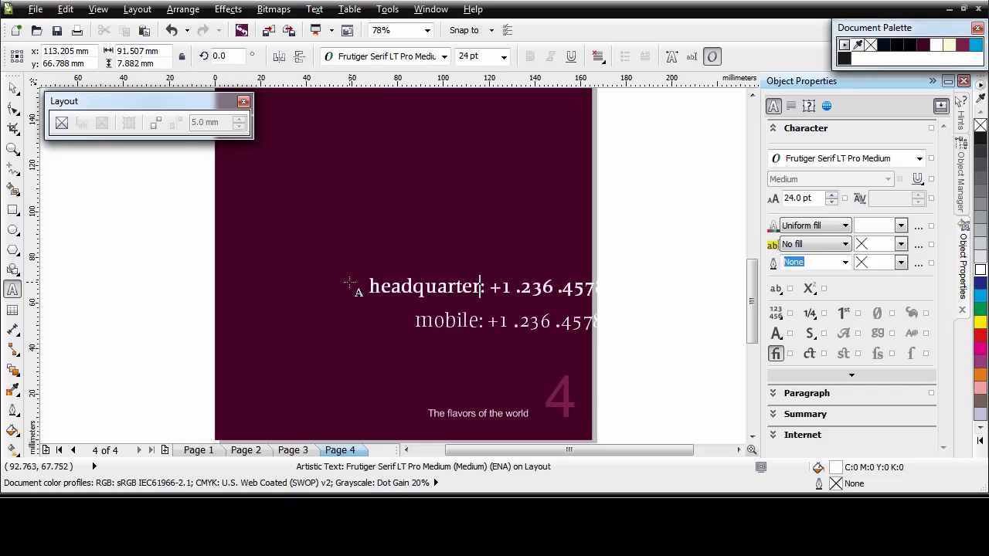
left_click(12, 87)
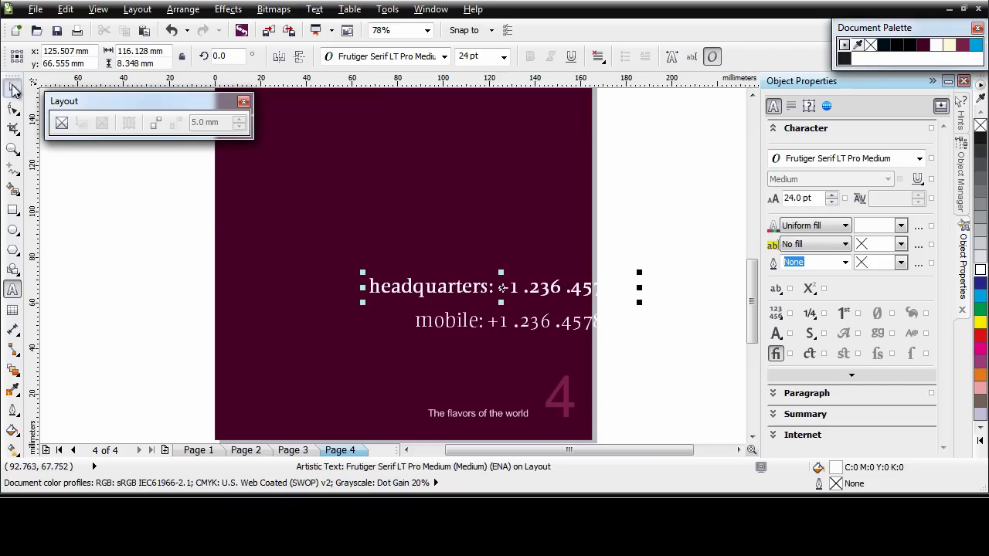
left_click(156, 129)
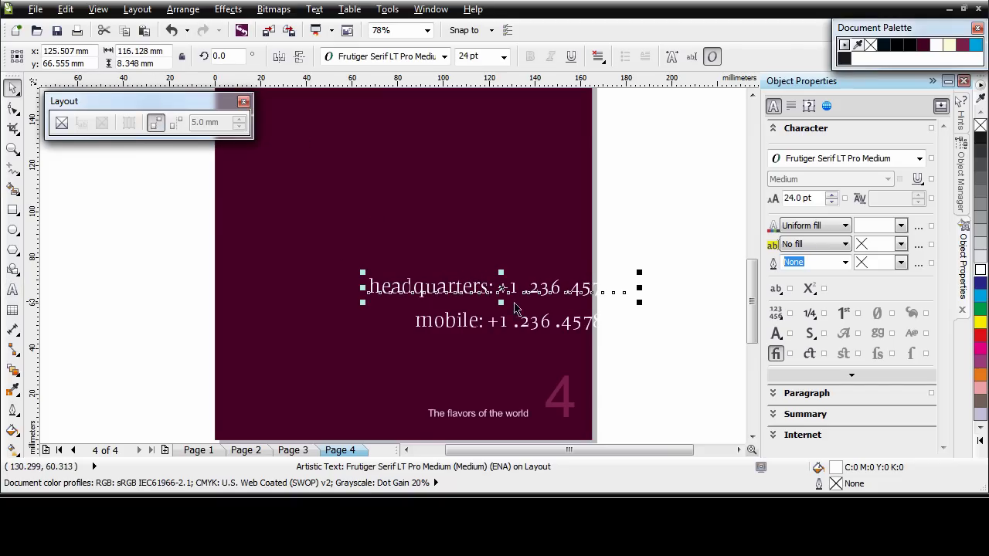
left_click(576, 326)
left_click_drag(575, 326, 514, 288)
left_click(700, 311)
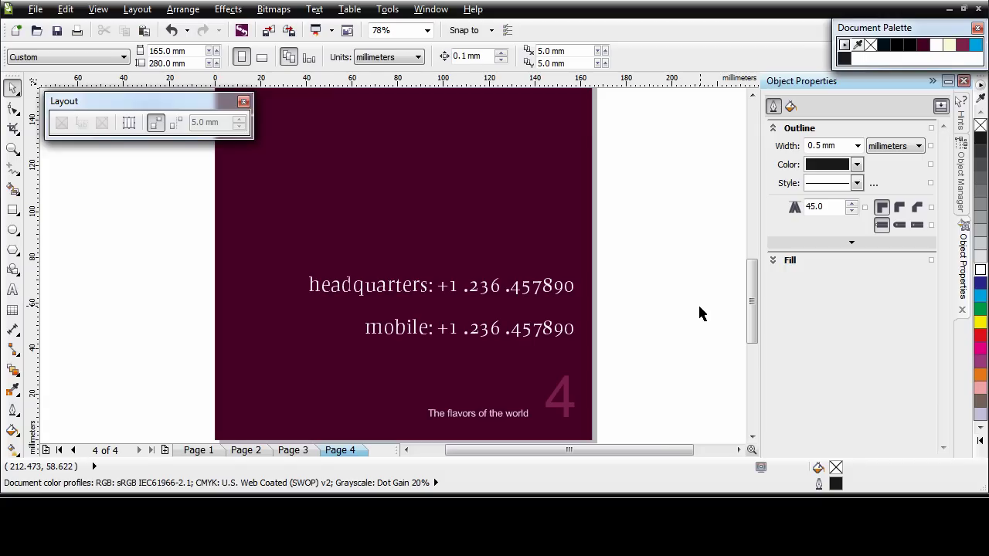
- On page 2, give the Spicy, Sweet and Savory frame top vertical alignment, baseline grid off
left_click(246, 450)
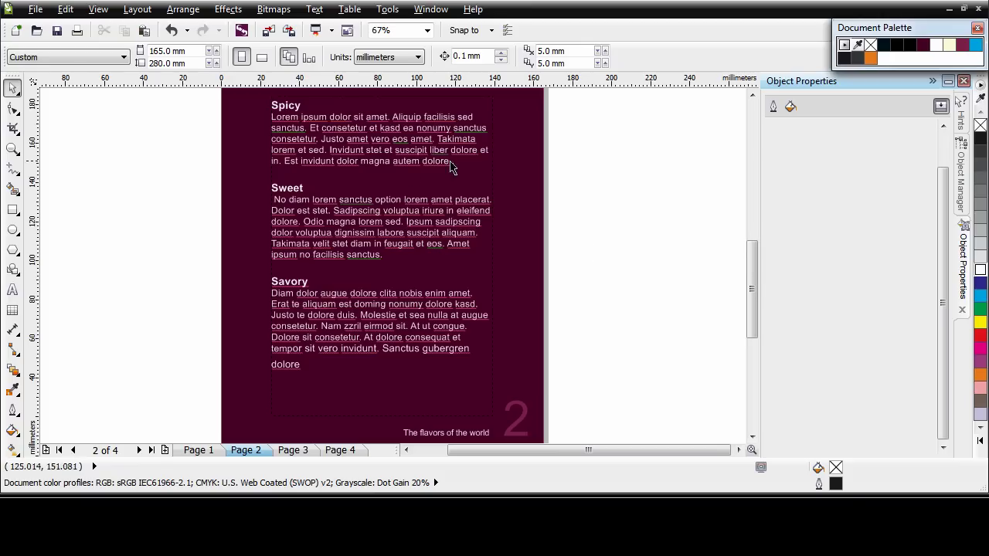
left_click(400, 233)
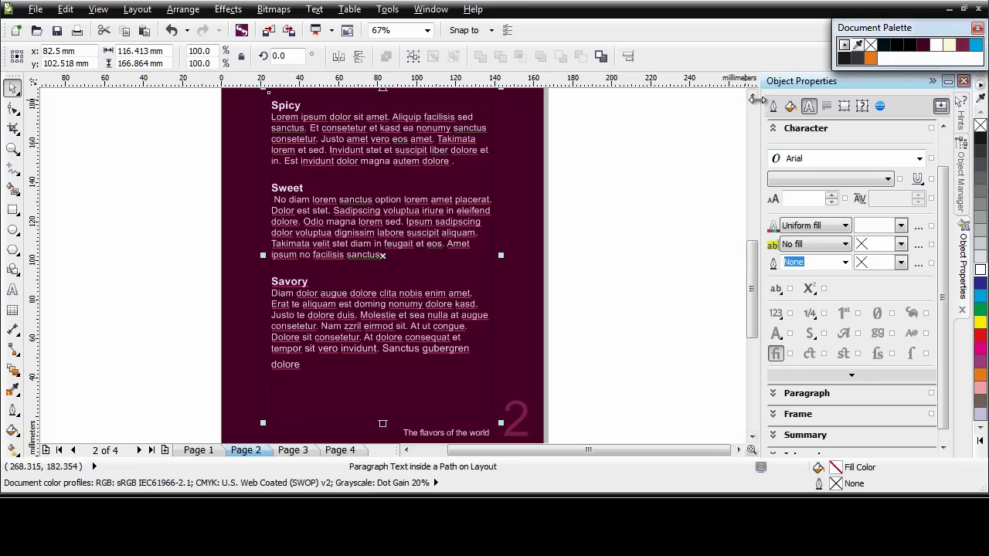
left_click(844, 106)
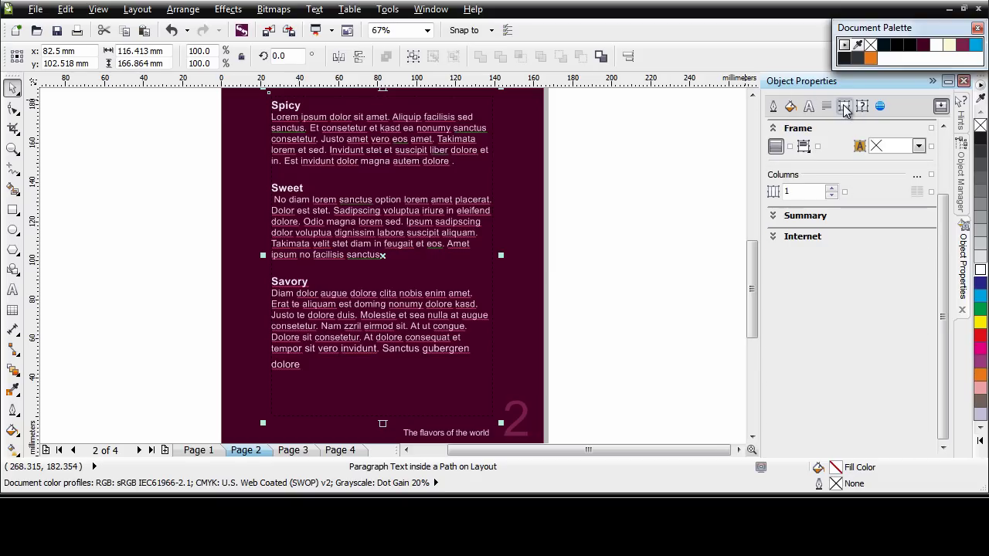
left_click(775, 147)
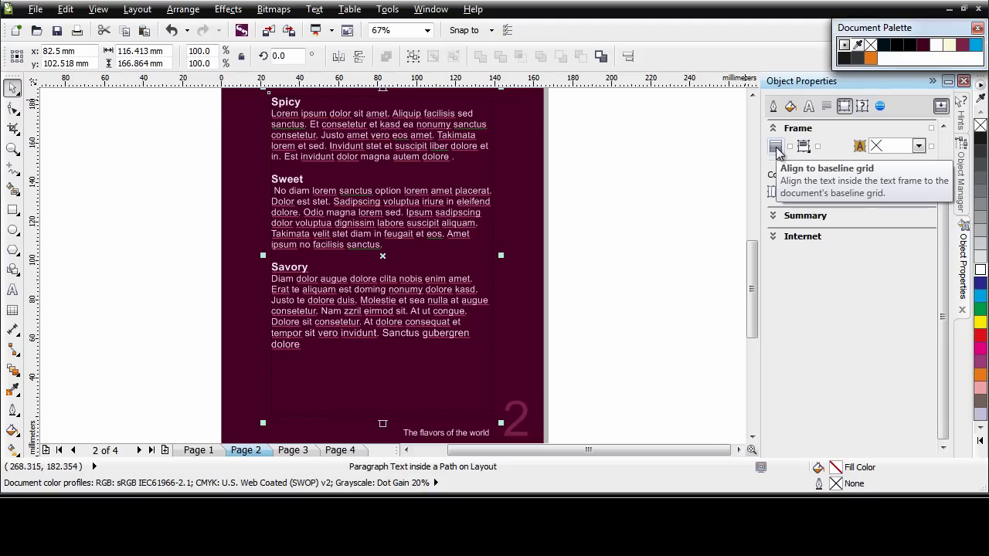
left_click(776, 146)
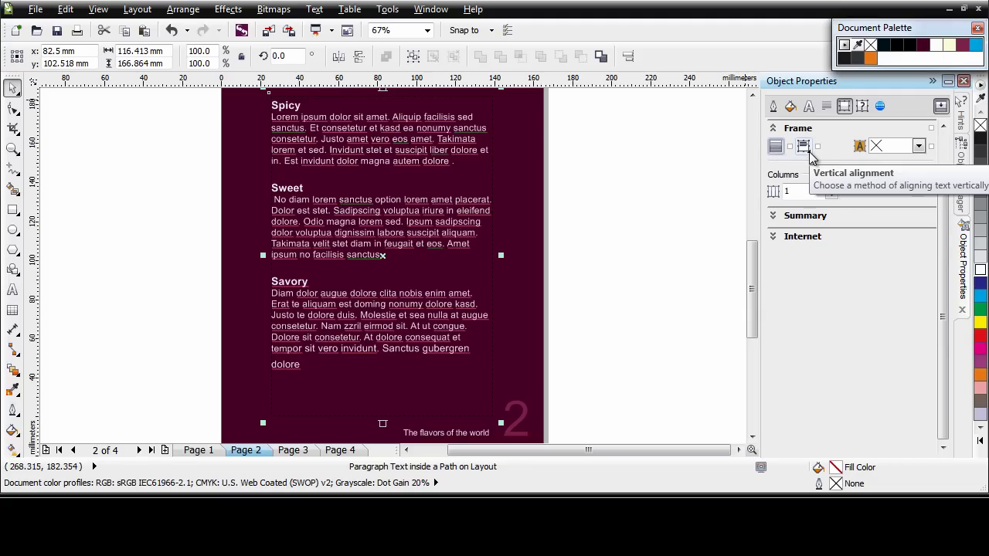
left_click(808, 152)
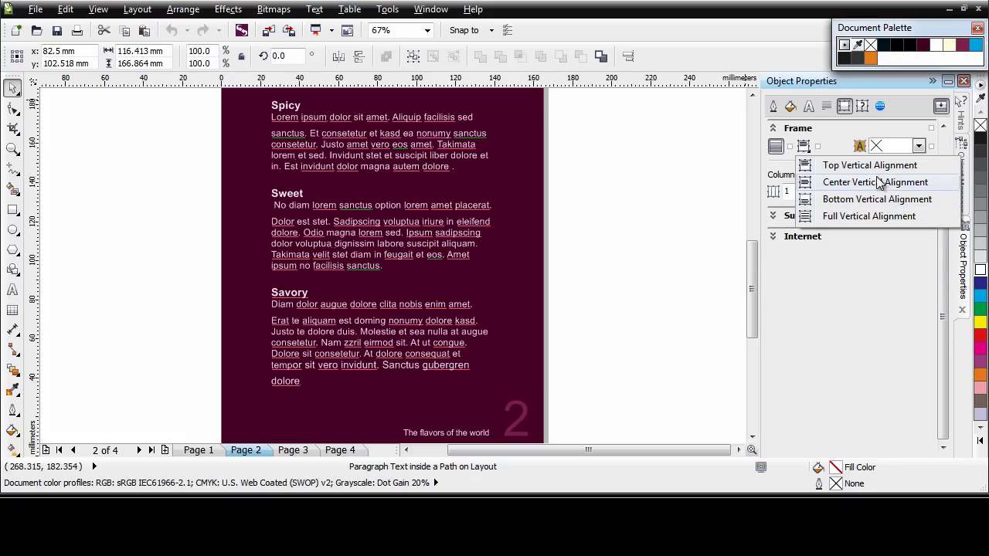
left_click(836, 148)
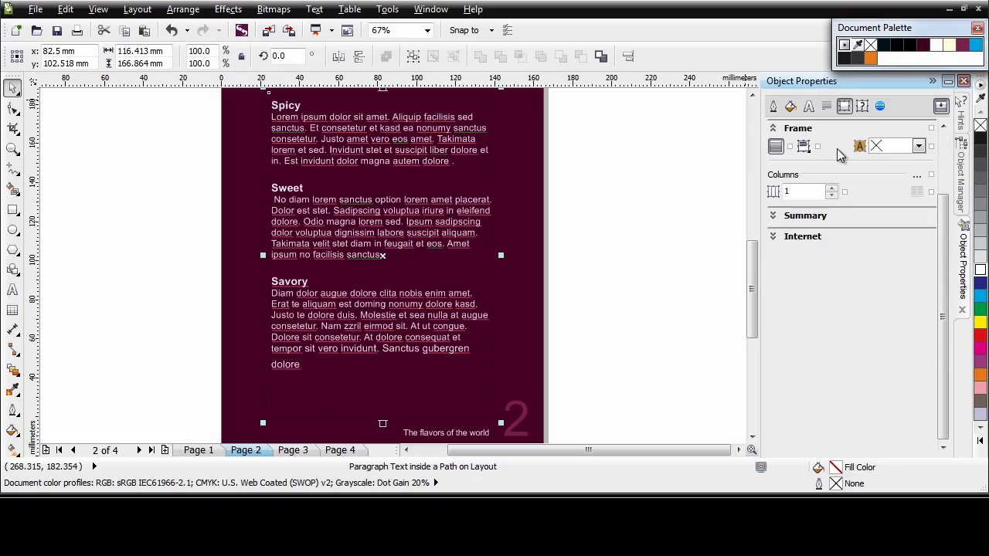
- Try dark grey and orange frame backgrounds, then set the frame background to none
left_click(918, 146)
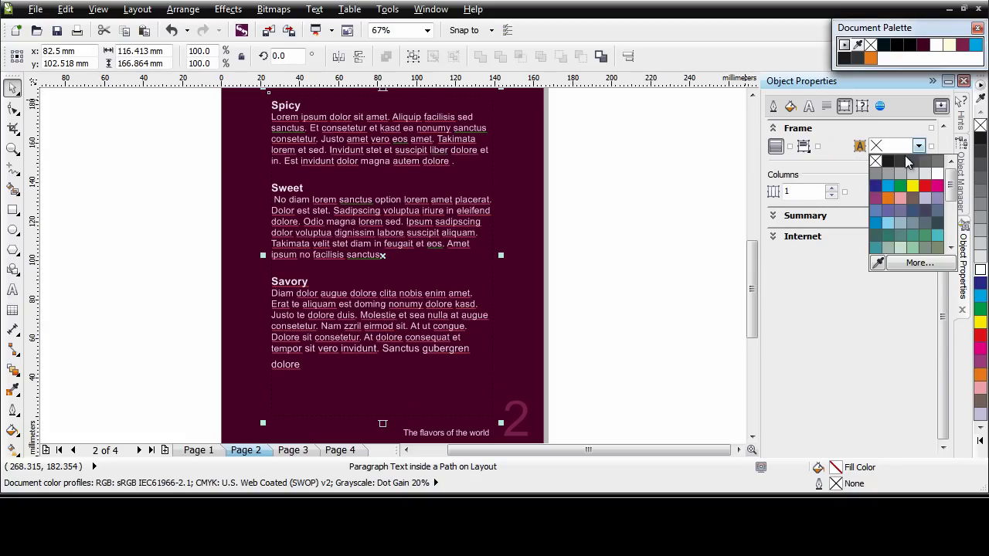
left_click(902, 164)
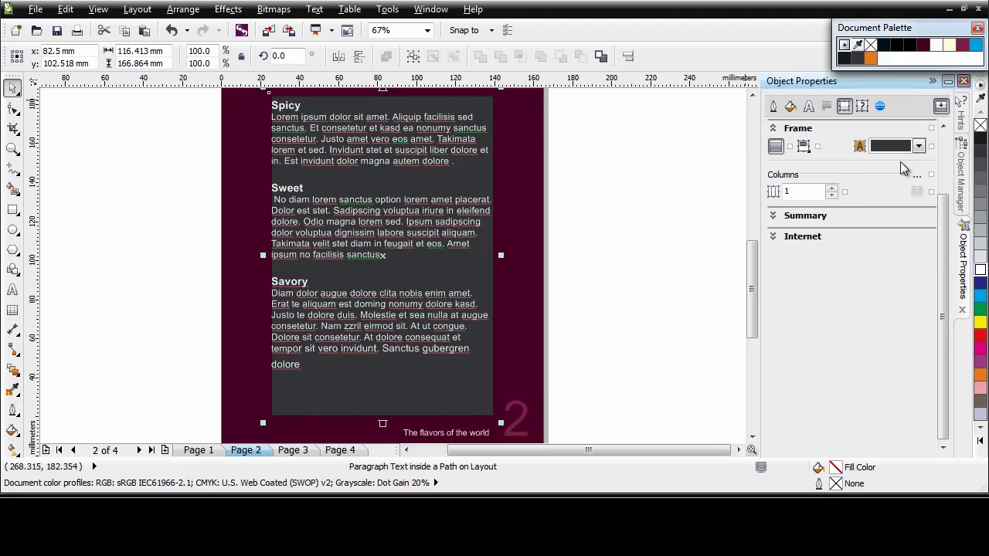
left_click(917, 146)
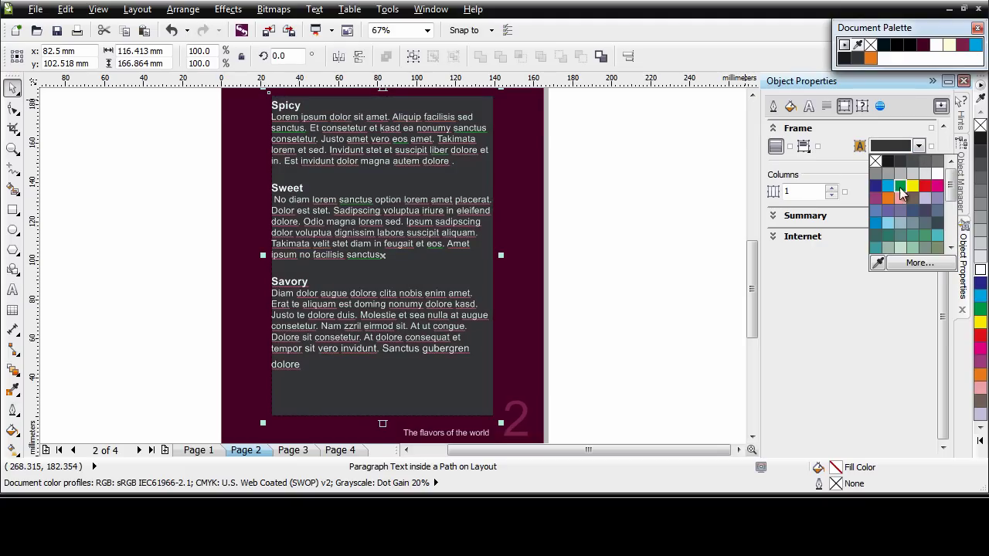
left_click(889, 200)
left_click(918, 146)
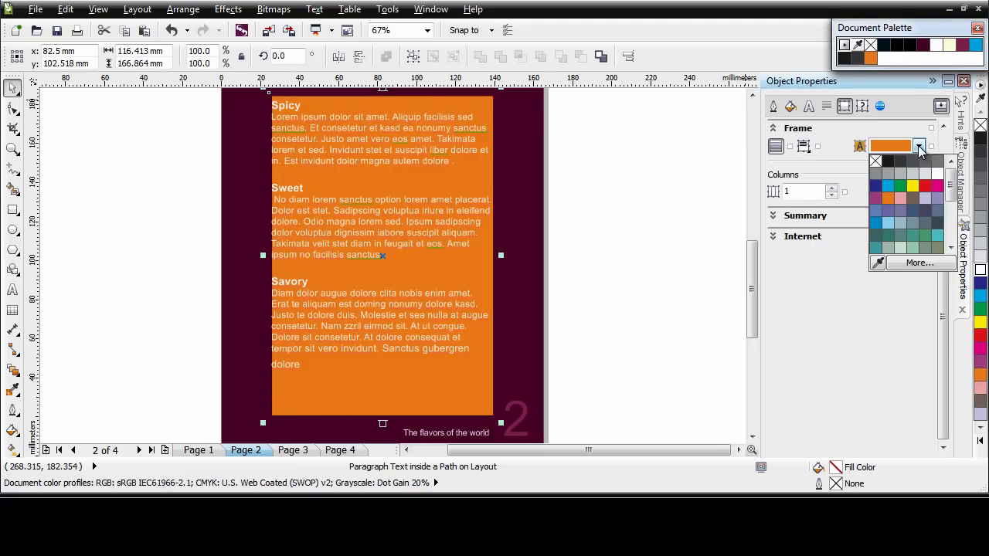
left_click(876, 163)
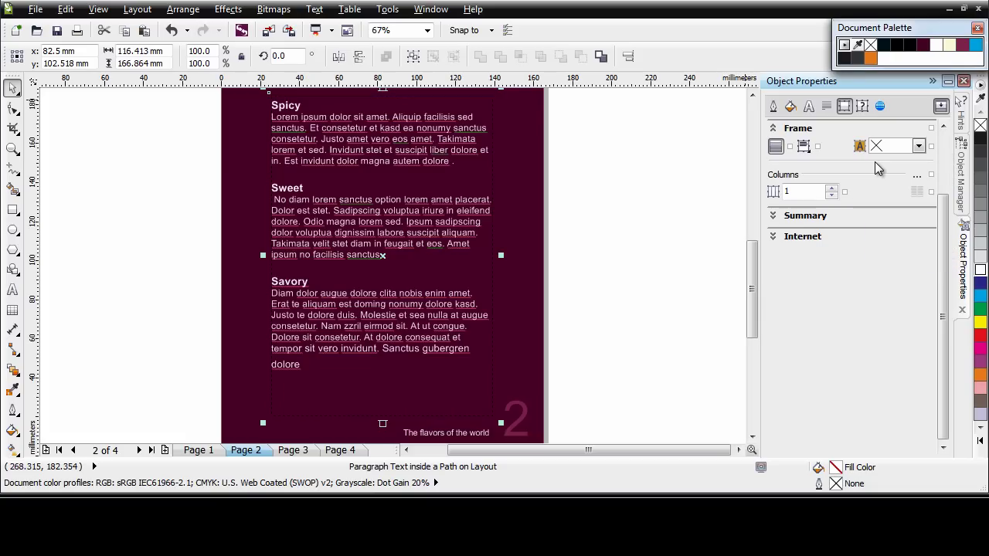
- Try 3 columns and Column Settings, return the text to 1 column, and show Paragraph settings
left_click(831, 188)
left_click(831, 189)
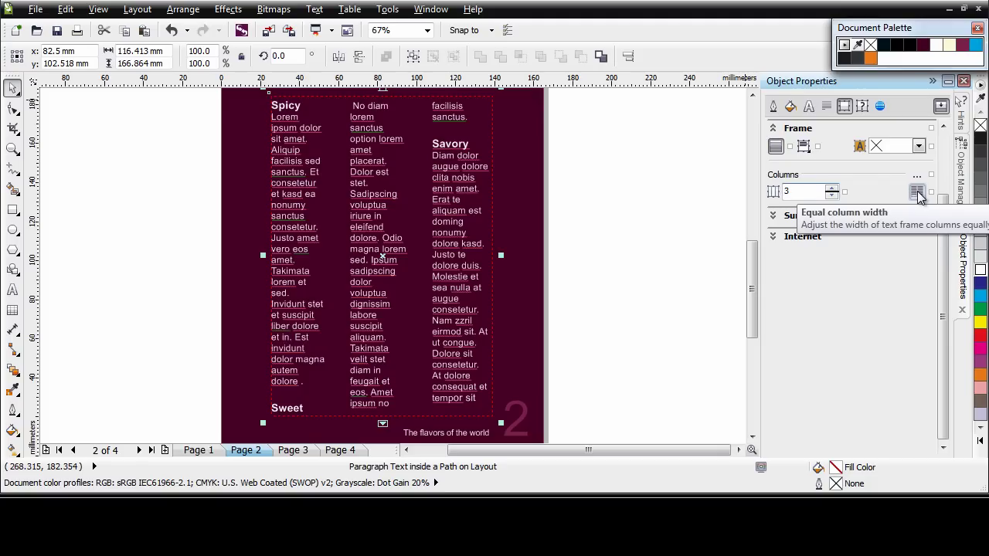
left_click(917, 179)
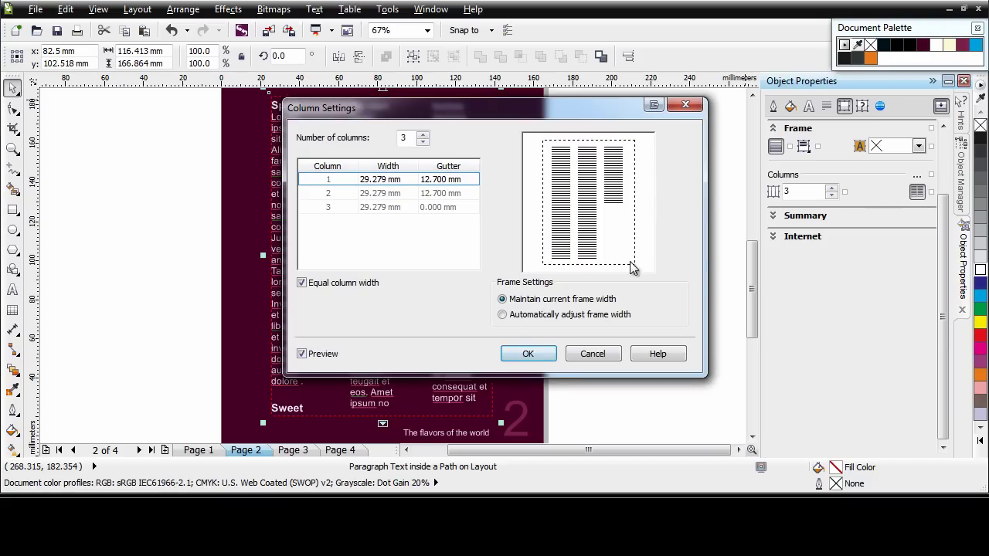
left_click(593, 353)
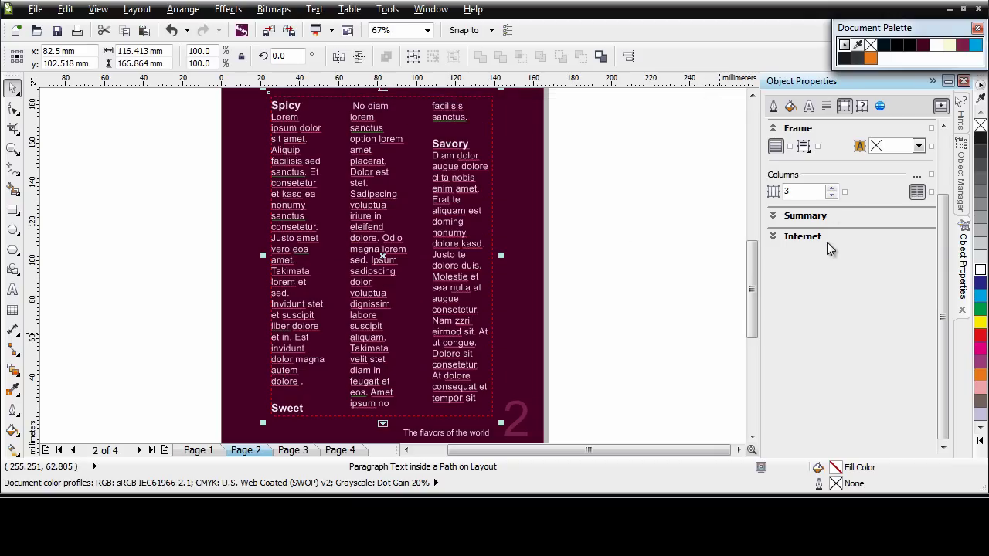
left_click(831, 194)
left_click(831, 195)
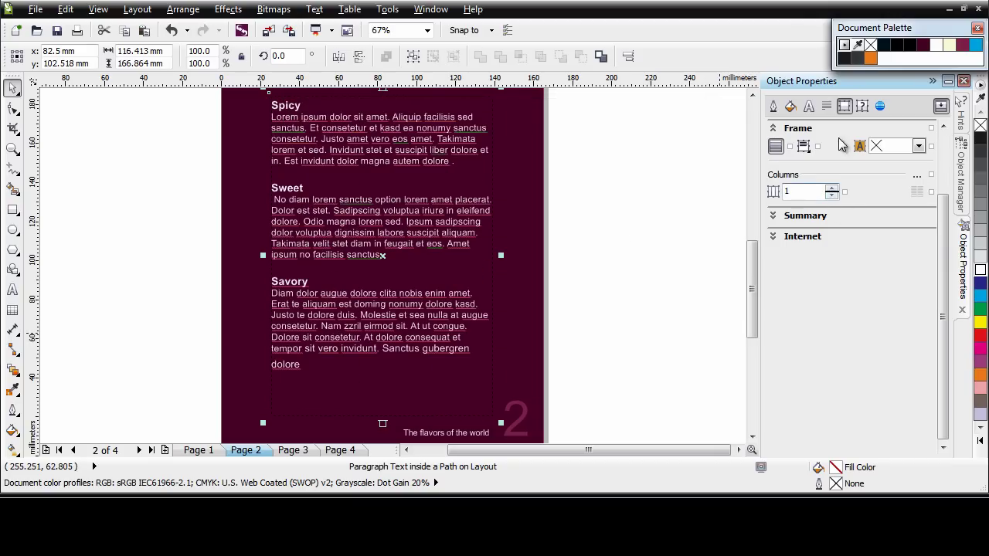
left_click(828, 108)
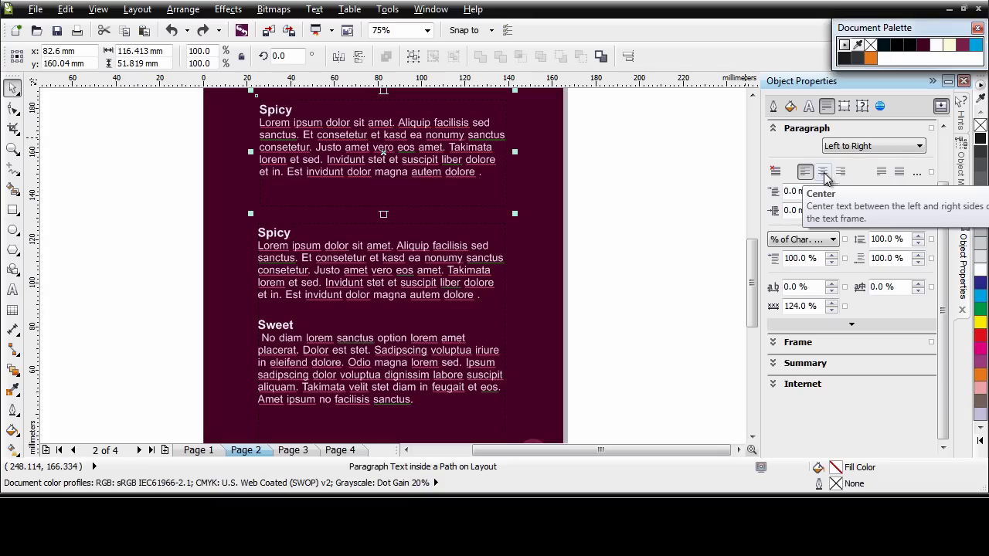
left_click(824, 175)
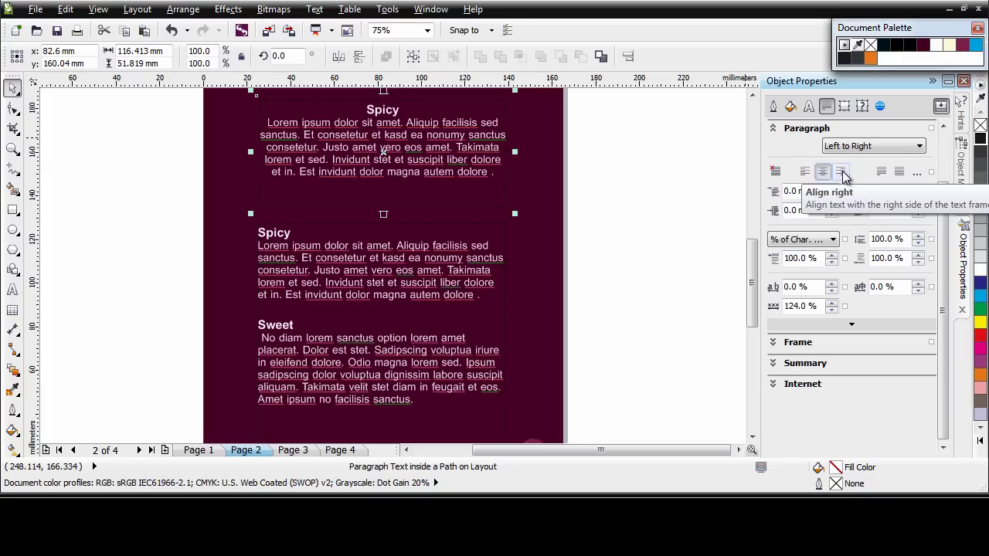
left_click(840, 171)
left_click(881, 171)
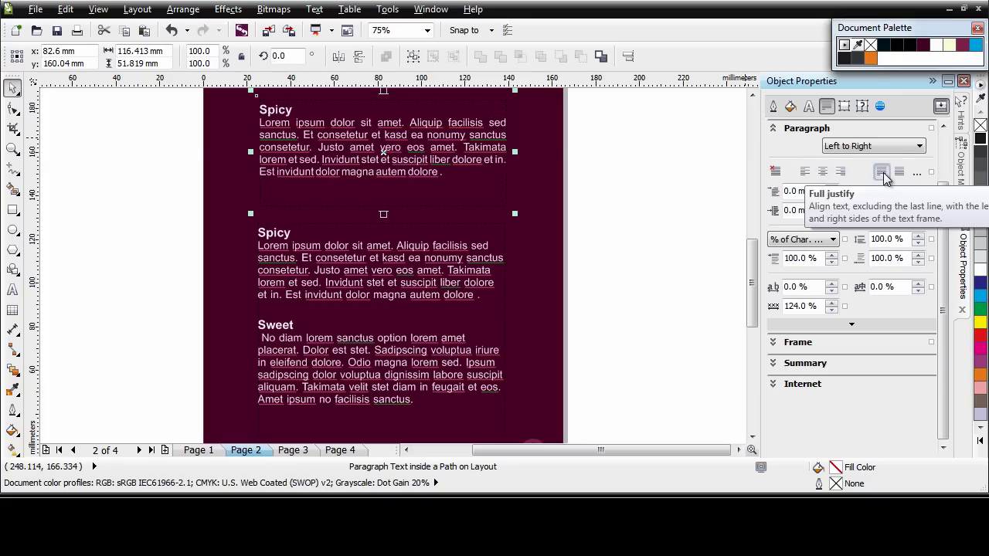
left_click(805, 172)
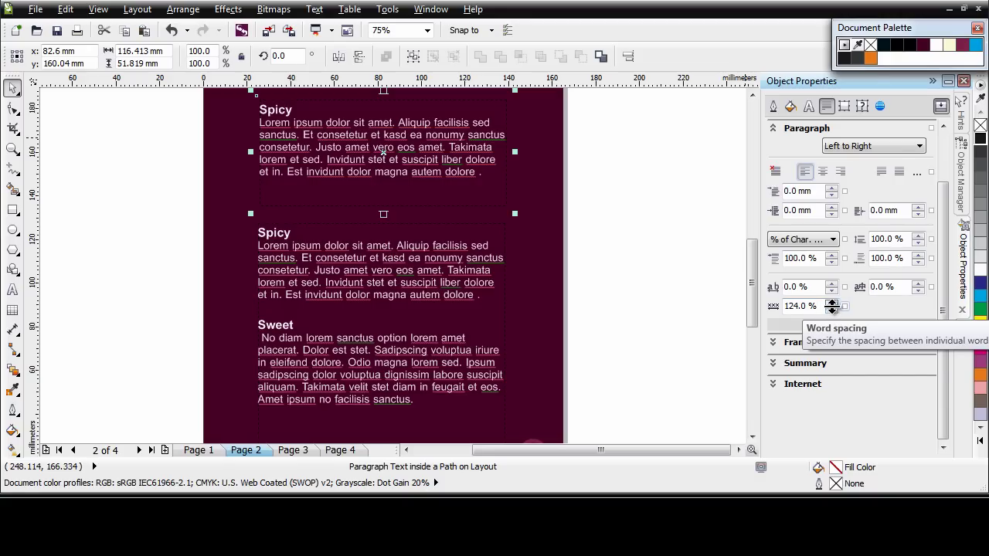
- Set word spacing to 151% and character spacing to 5%, try 200% line spacing, then restore 100%
mouse_move(832, 306)
left_mouse_down()
mouse_move(838, 242)
mouse_move(834, 298)
mouse_move(831, 288)
left_mouse_up()
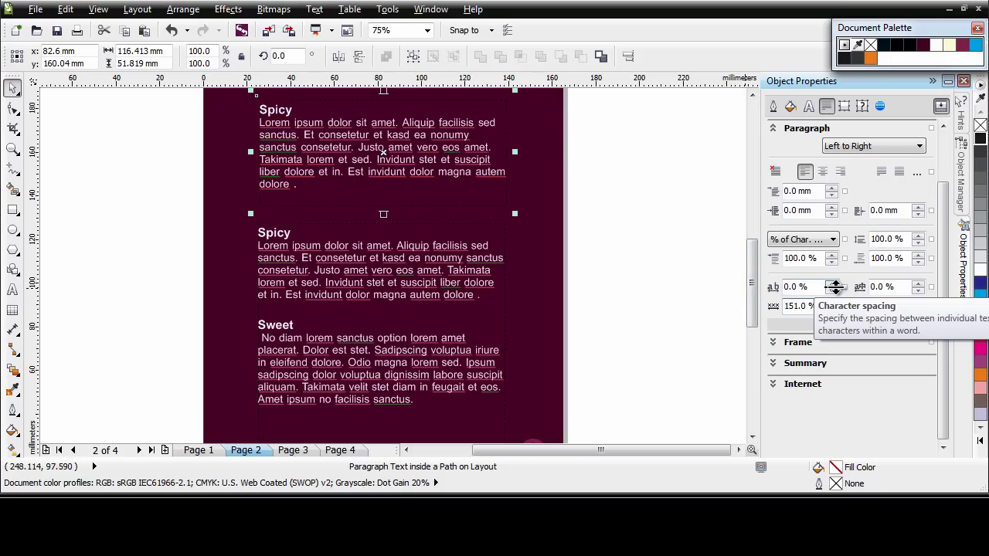
mouse_move(834, 287)
left_mouse_down()
mouse_move(838, 261)
mouse_move(833, 284)
left_mouse_up()
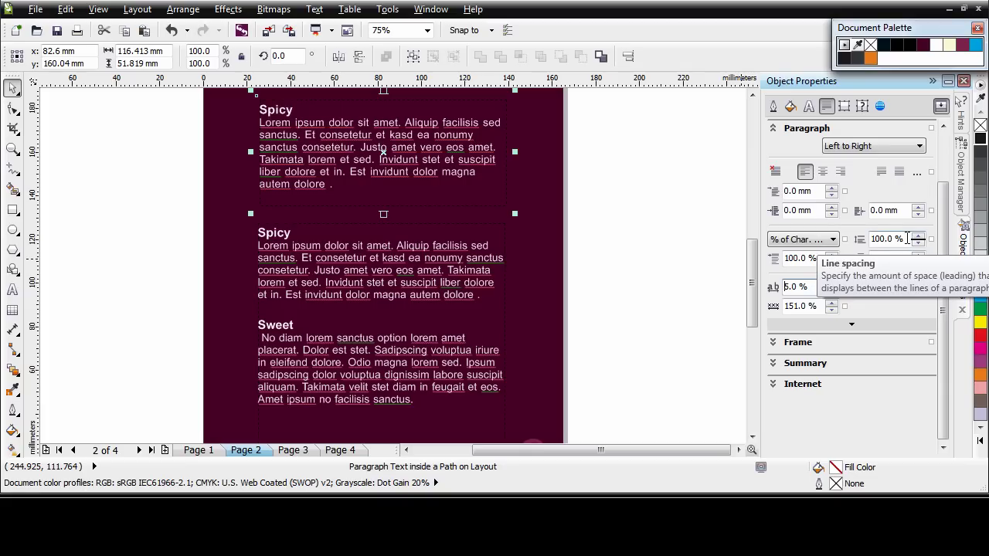
left_click(905, 240)
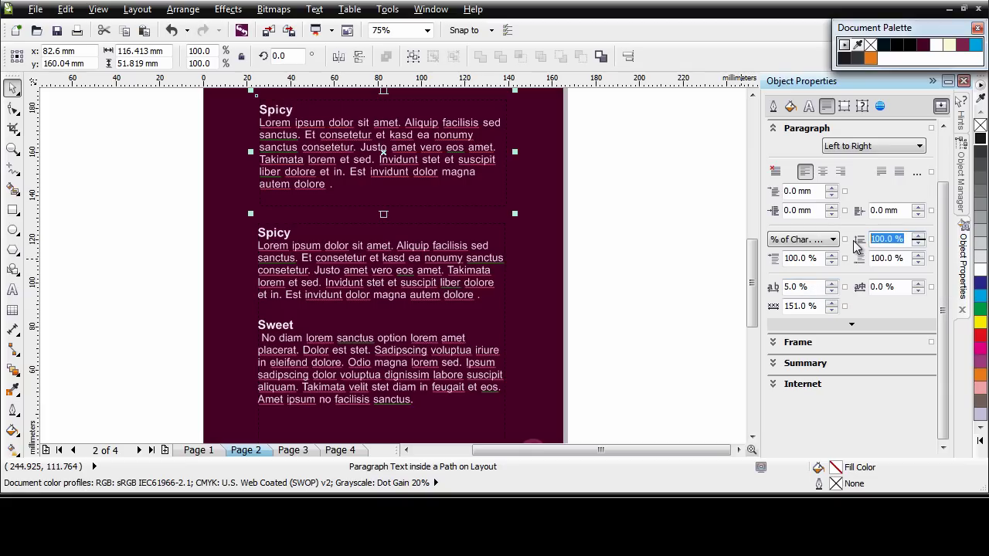
type("200")
key("Return")
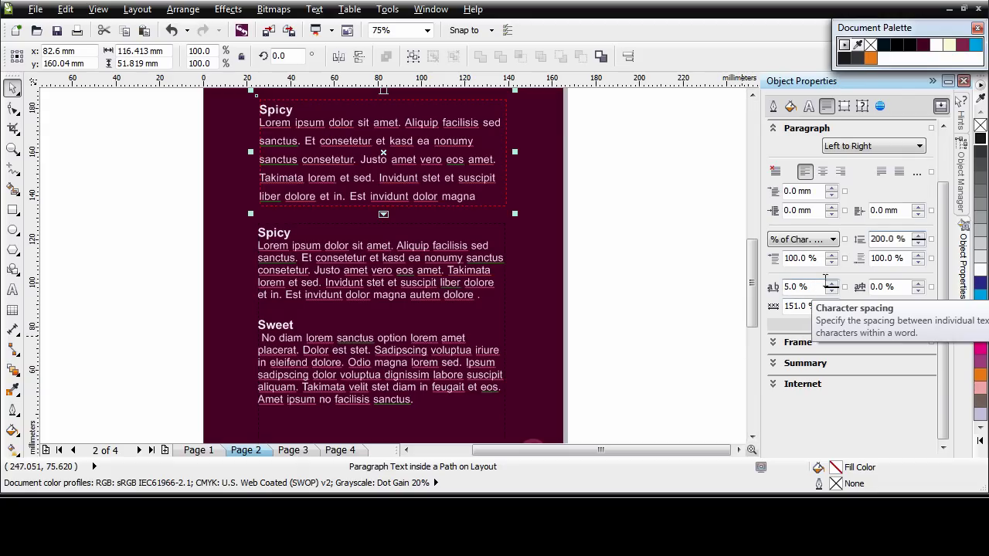
left_click_drag(907, 244, 870, 241)
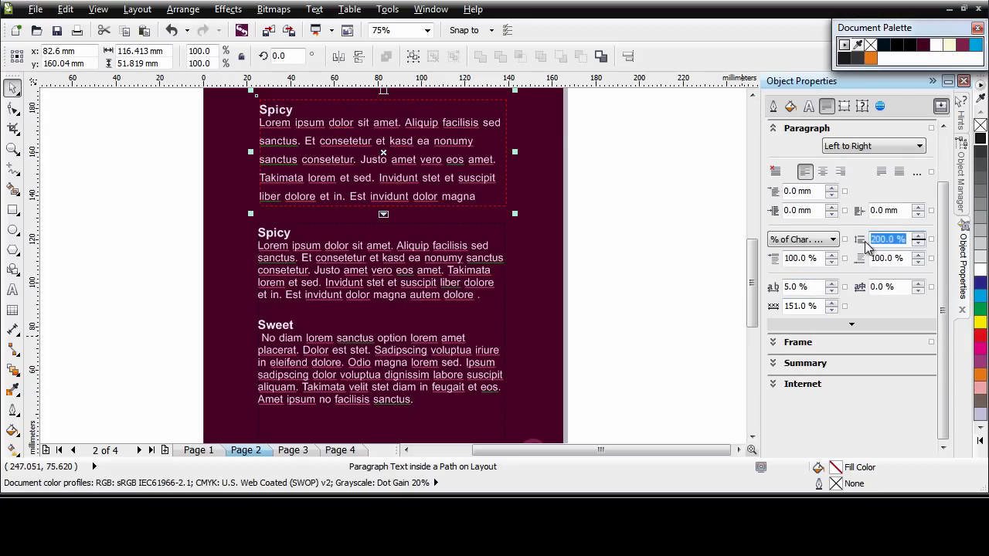
type("100")
key("Return")
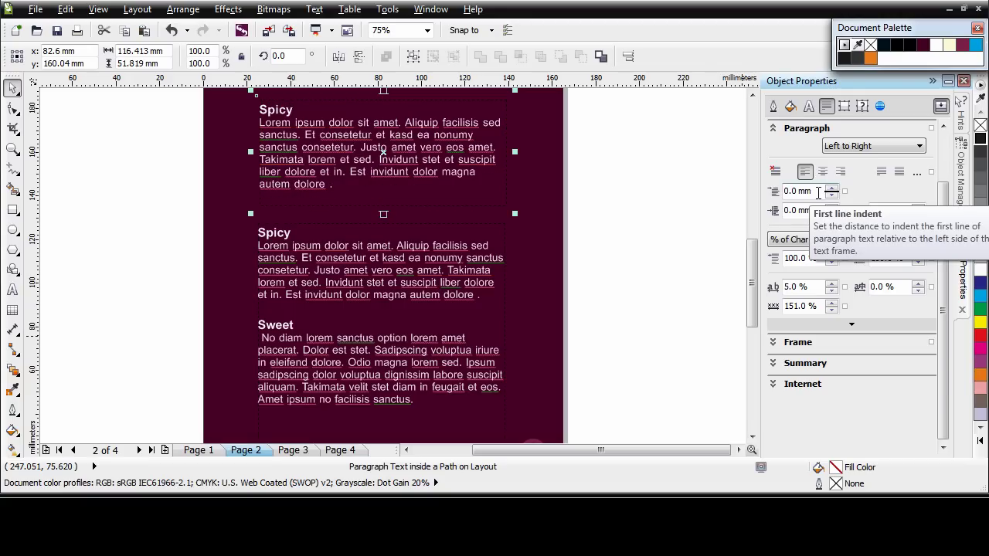
- Give the Spicy paragraph 10 mm first-line and left indents
left_click_drag(818, 193, 782, 193)
type("10")
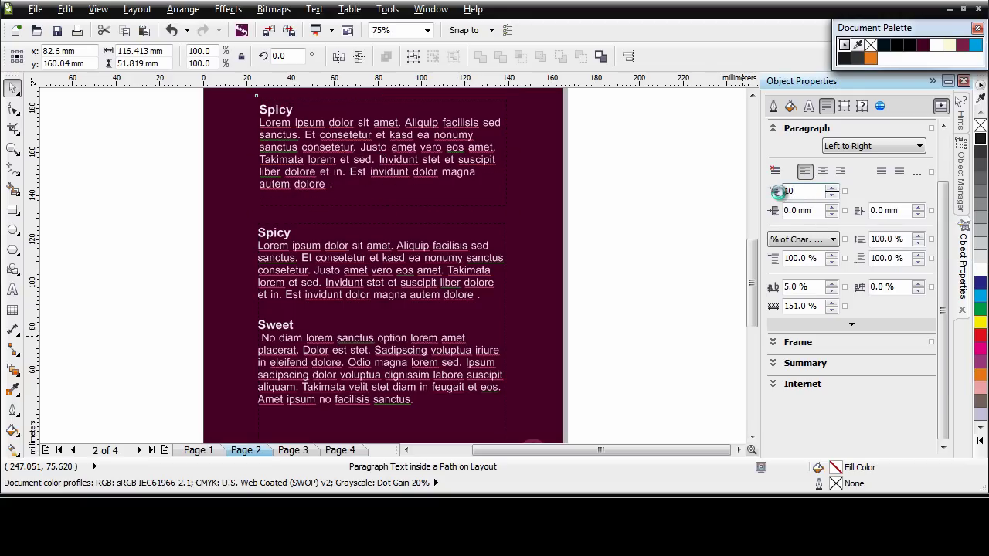
key("Return")
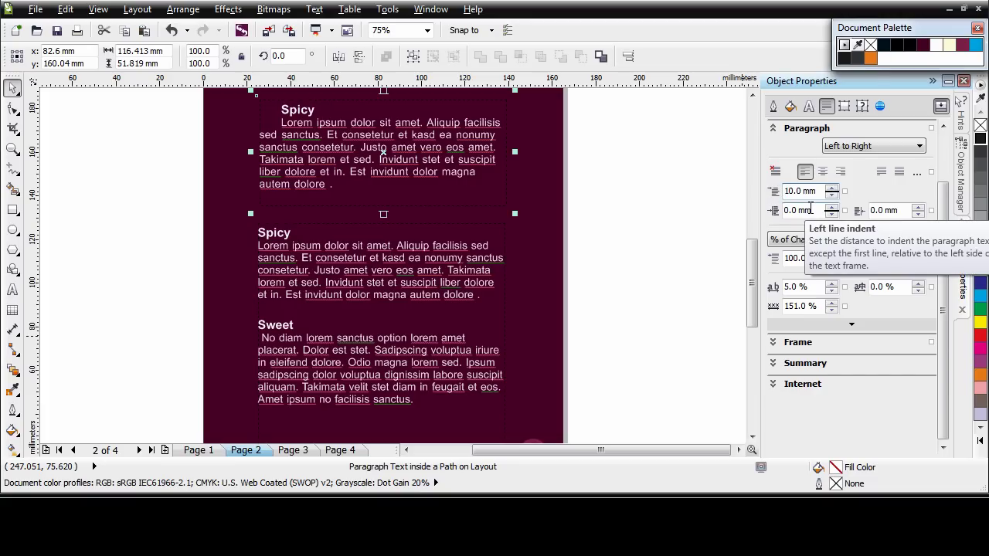
left_click_drag(810, 209, 777, 213)
type("10")
key("Return")
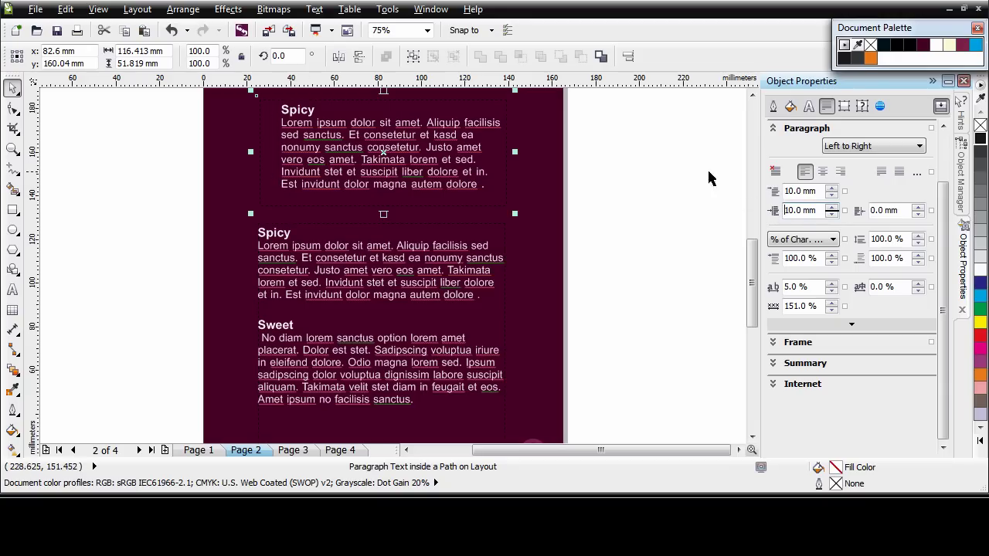
left_click_drag(823, 192, 769, 198)
type("0")
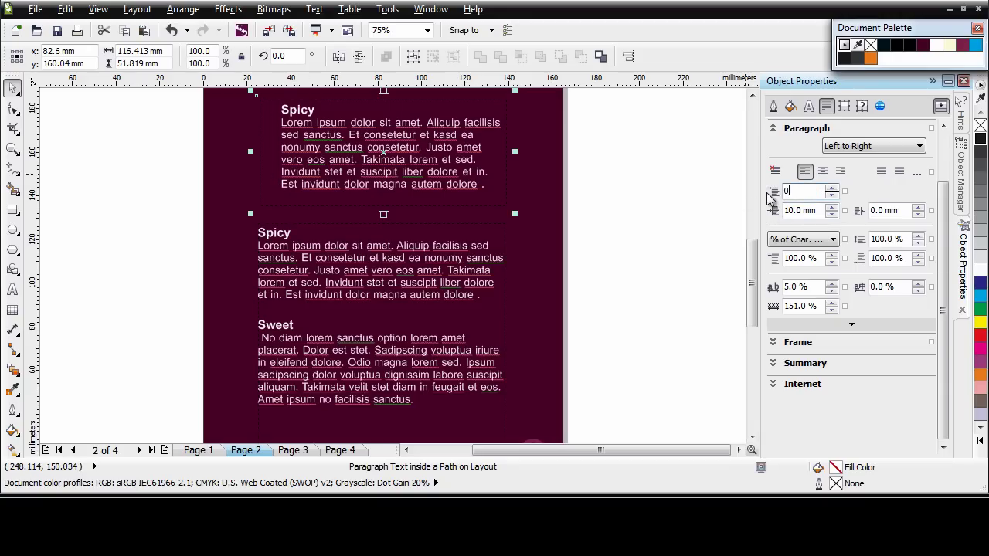
key("Return")
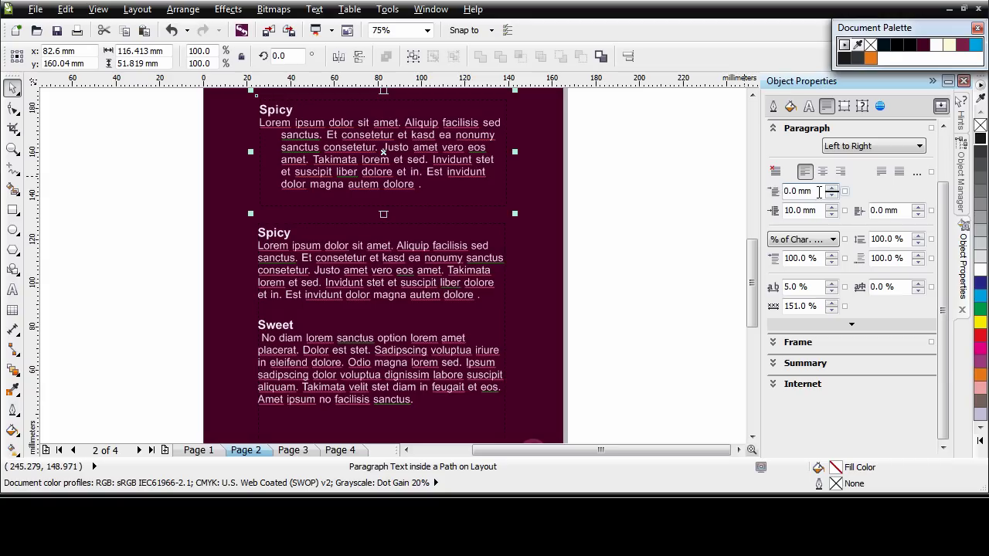
left_click_drag(818, 191, 755, 191)
type("10")
key("Return")
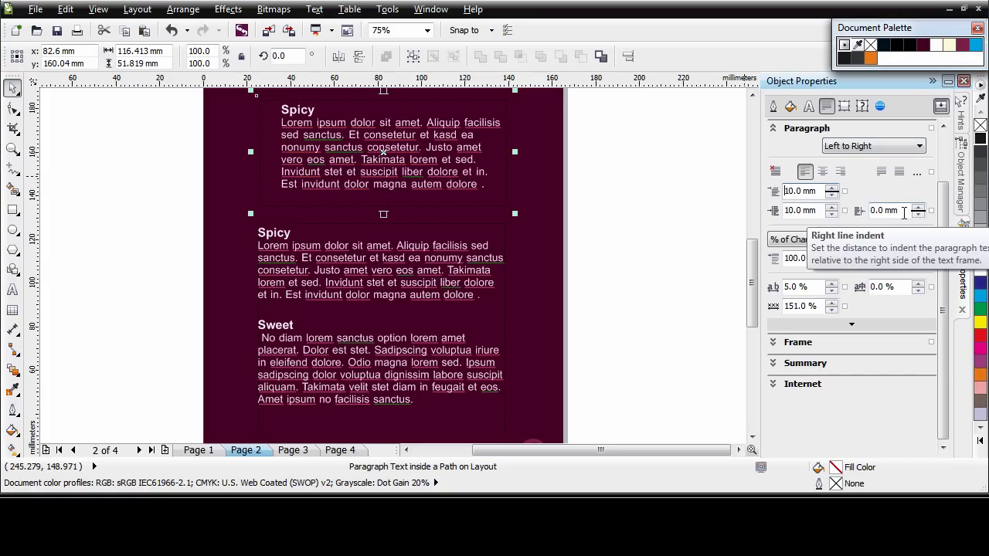
- Add a 10 mm right indent and fully justify the paragraph
left_click_drag(905, 211, 857, 212)
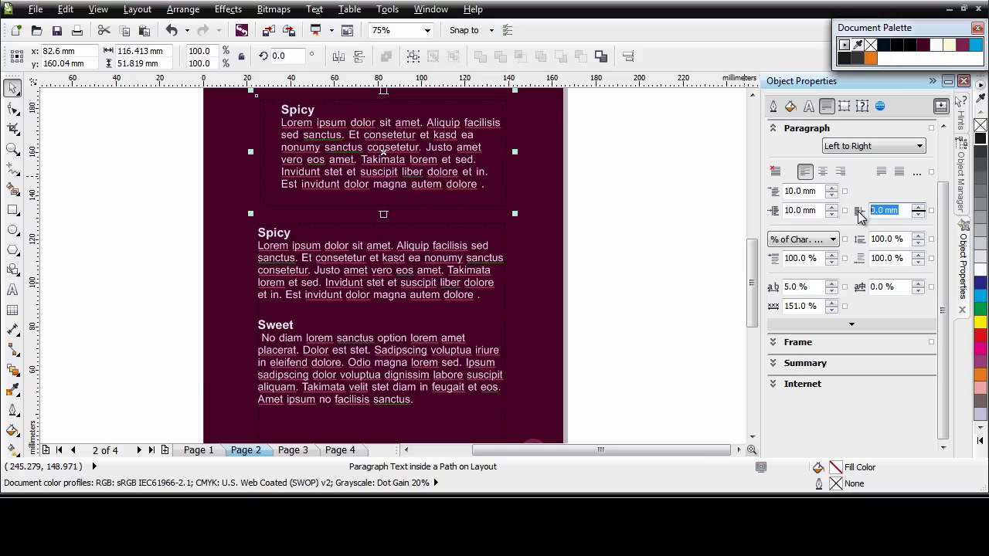
type("10")
key("Return")
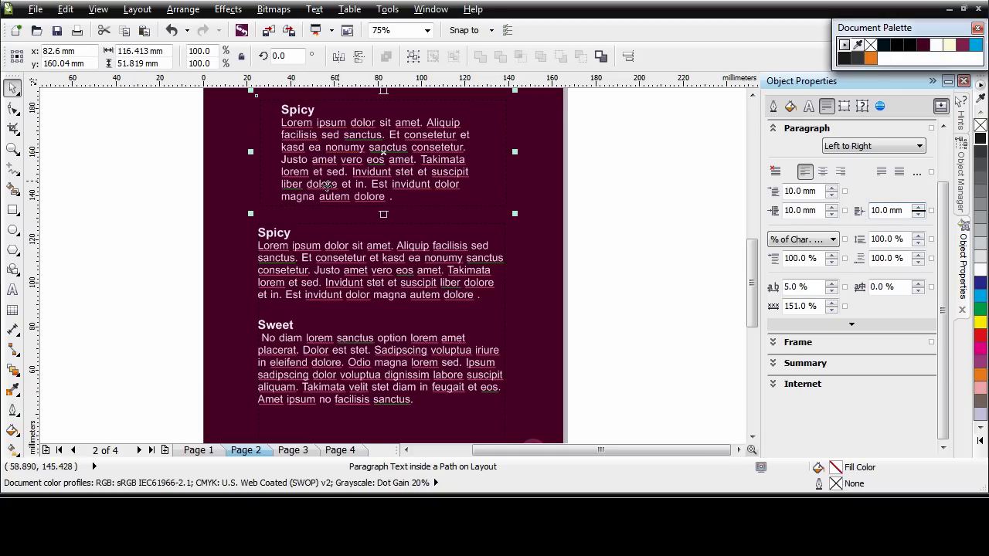
left_click(882, 172)
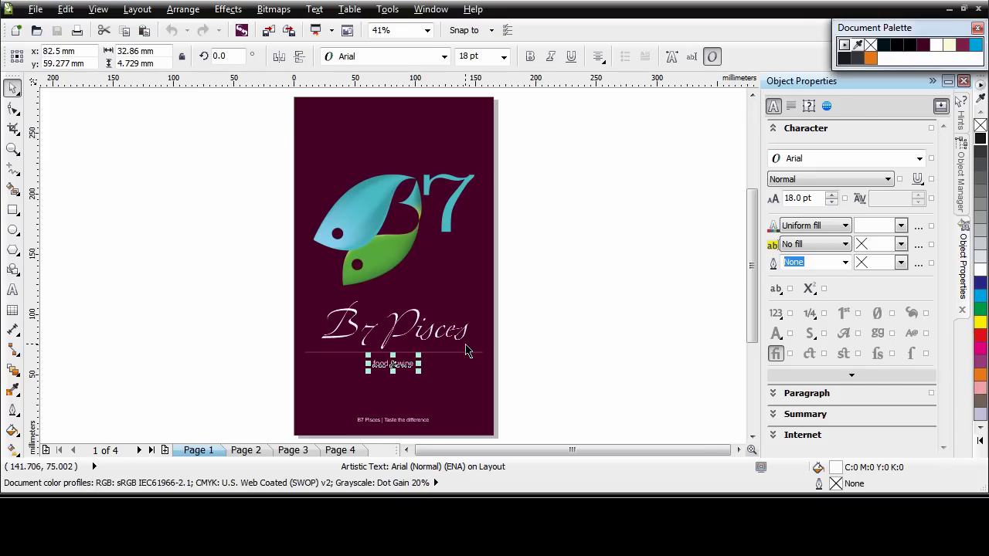
left_click(37, 10)
left_click(81, 147)
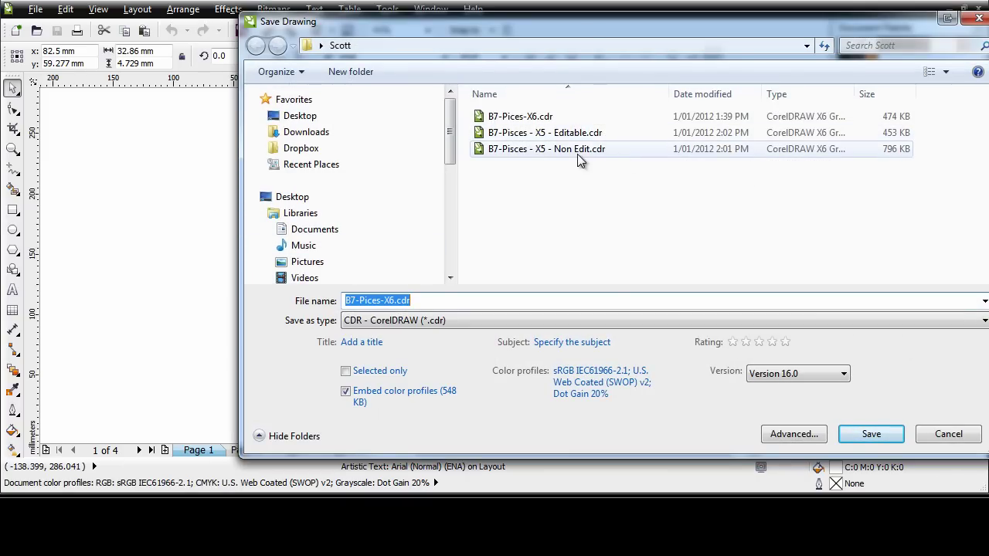
left_click(394, 301)
key("BackSpace")
type("5 ")
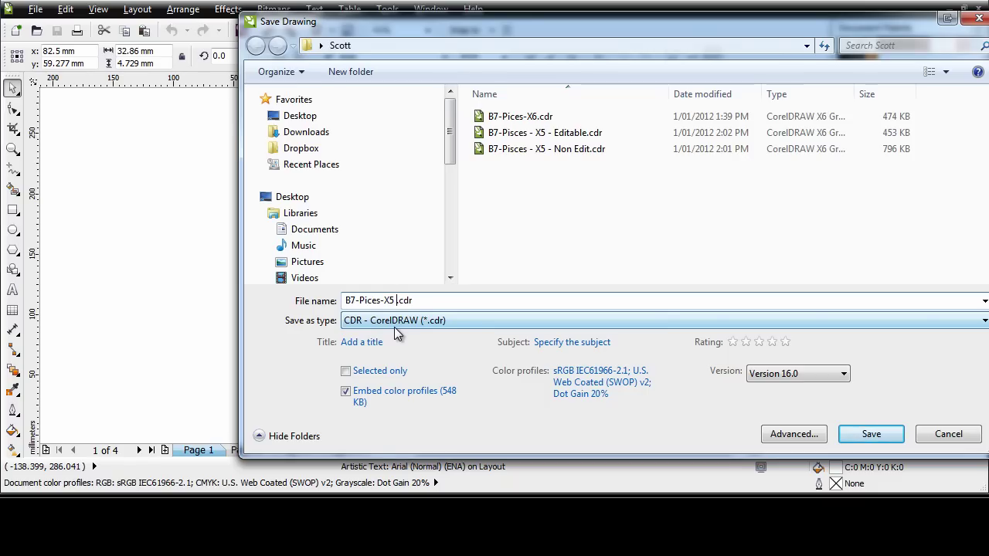
type("test")
left_click(839, 375)
left_click(817, 401)
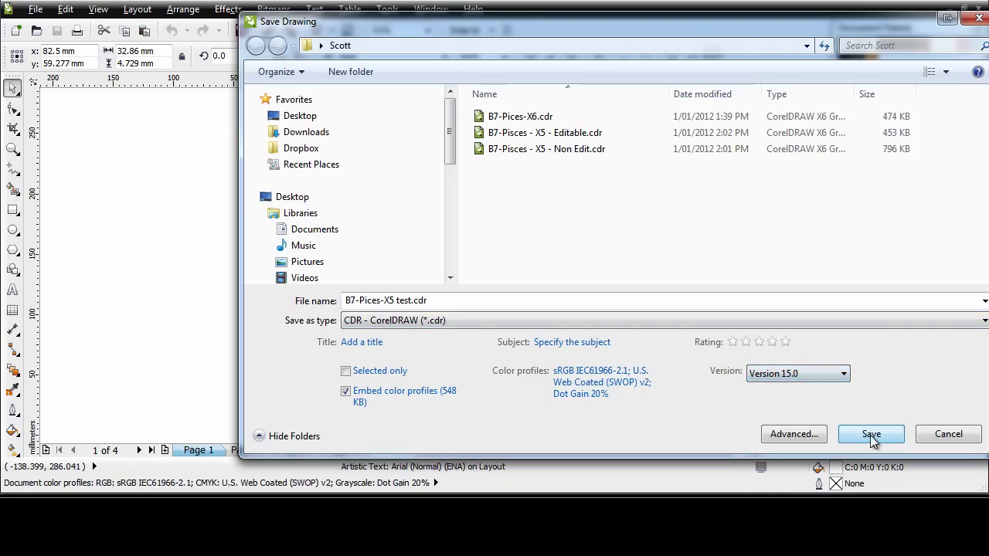
left_click(871, 435)
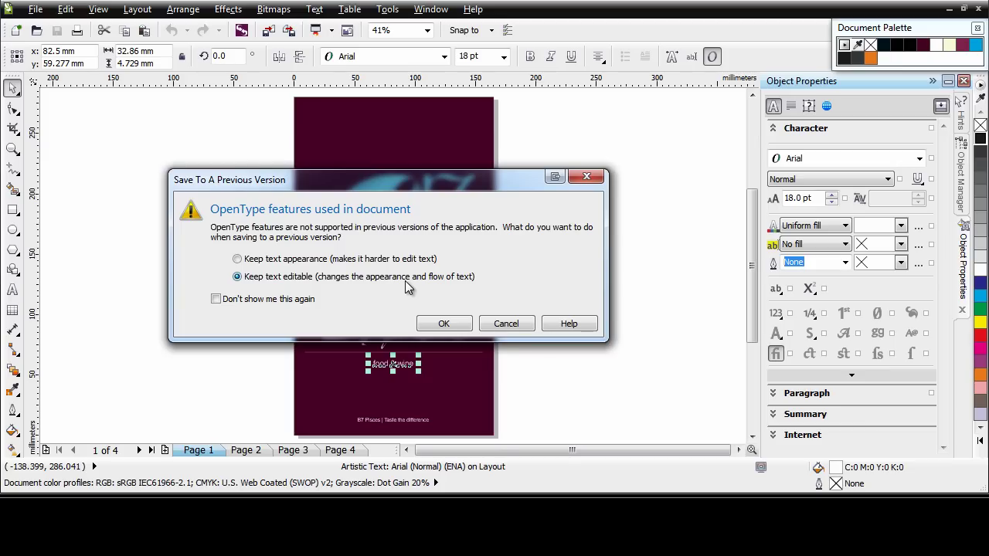
left_click(254, 261)
left_click(503, 323)
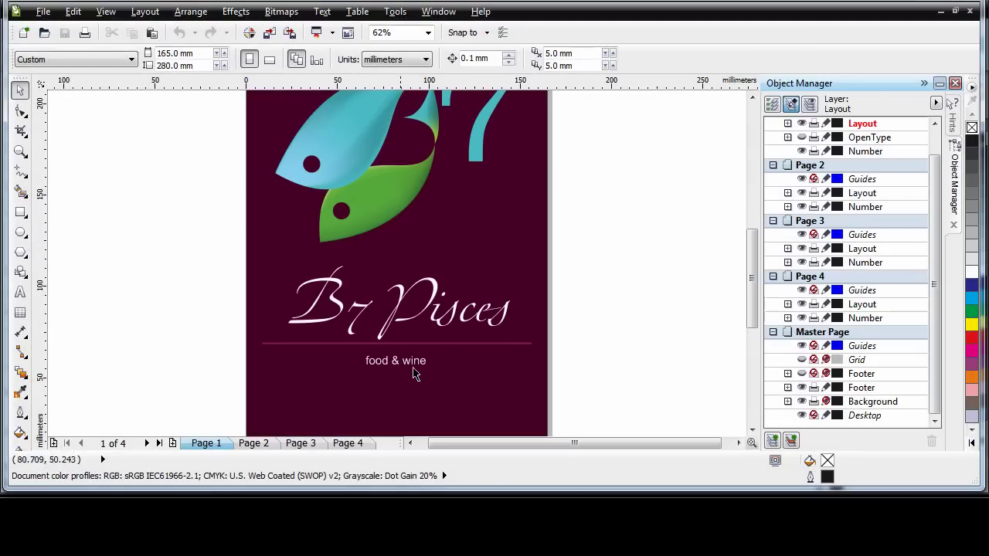
- Confirm the B7 Pisces title is curves, then switch to 2 B7-Pisces - X5 - Editable.cdr and select its text title
double_click(433, 306)
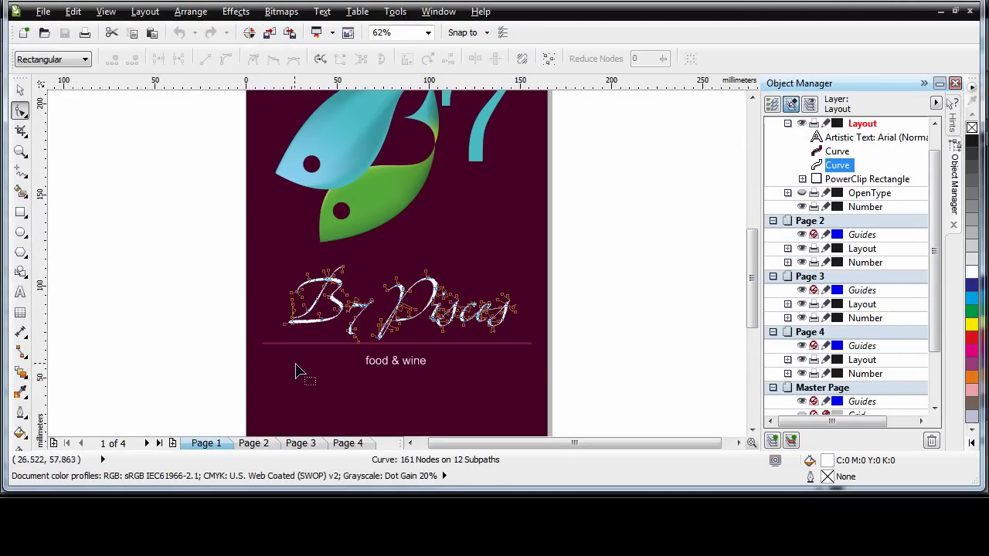
left_click(446, 12)
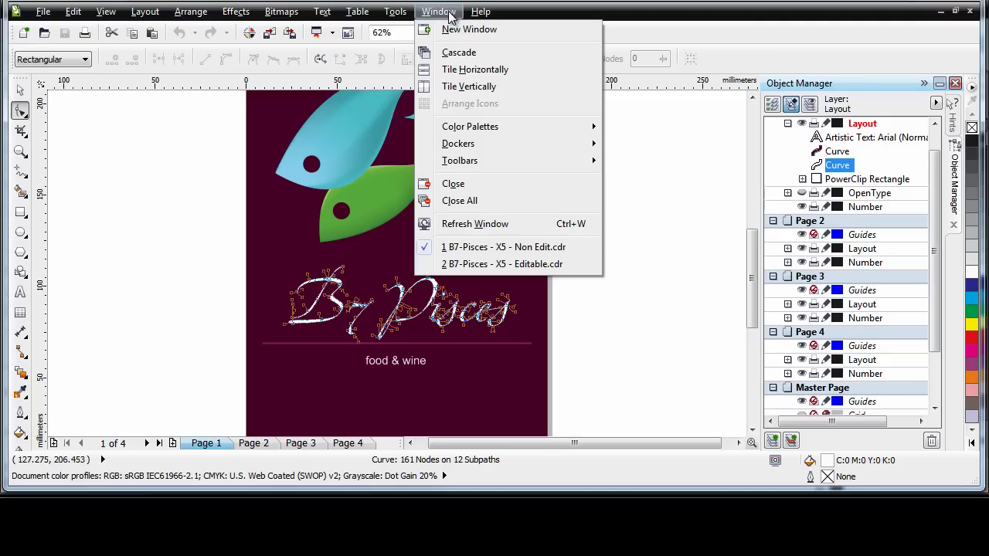
left_click(542, 264)
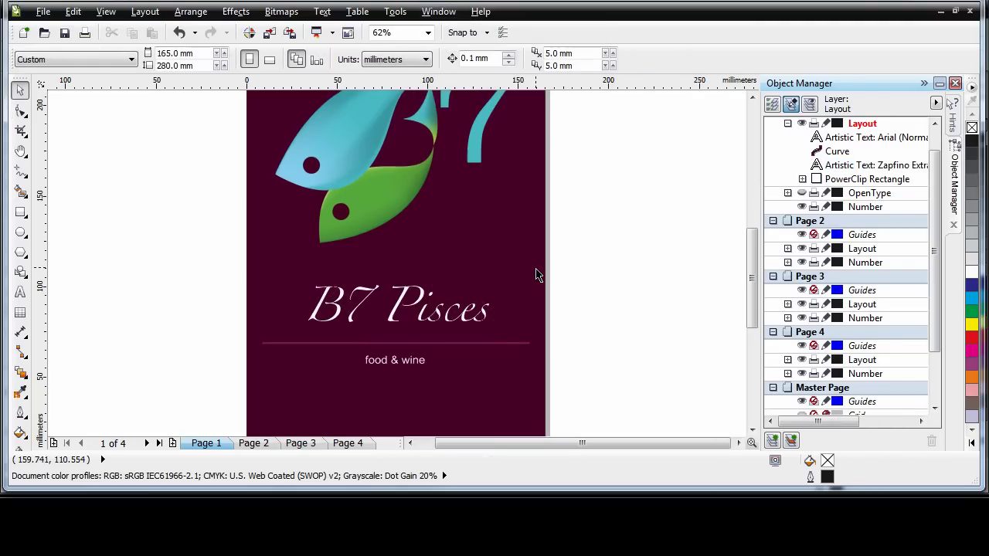
left_click(340, 313)
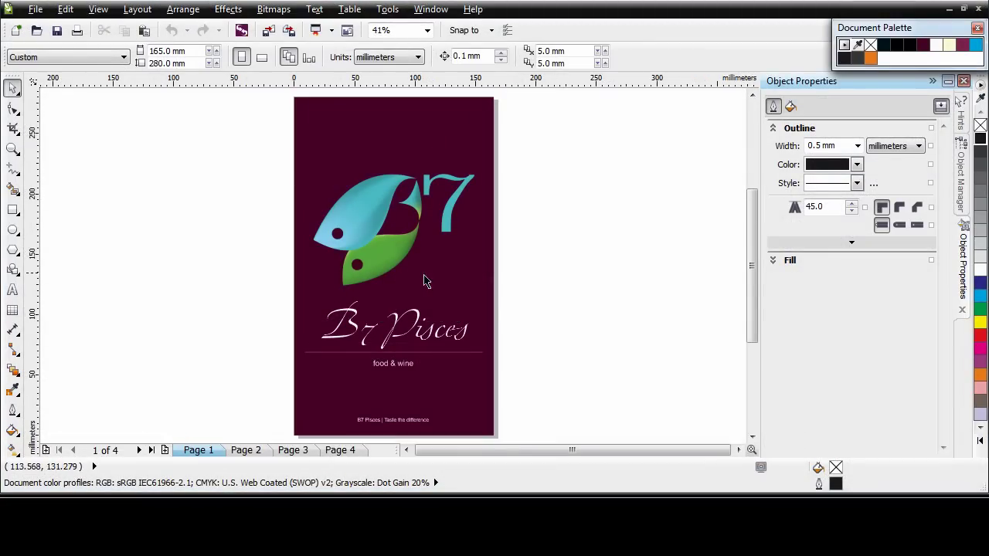
- Open both B7-Pisces X5 brochure files, the editable and non-editable versions
left_click(35, 9)
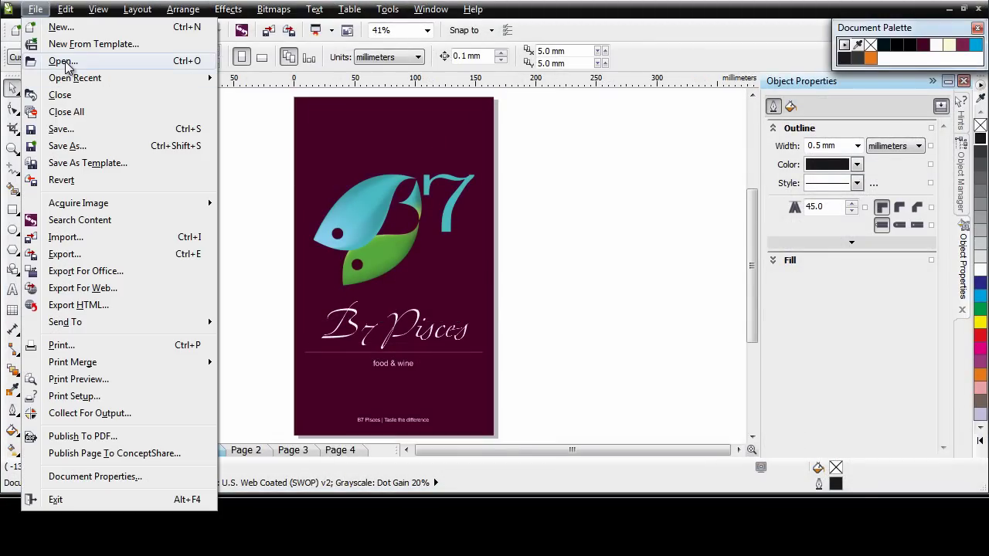
left_click(61, 60)
left_click(575, 139)
left_click(575, 148, "shift")
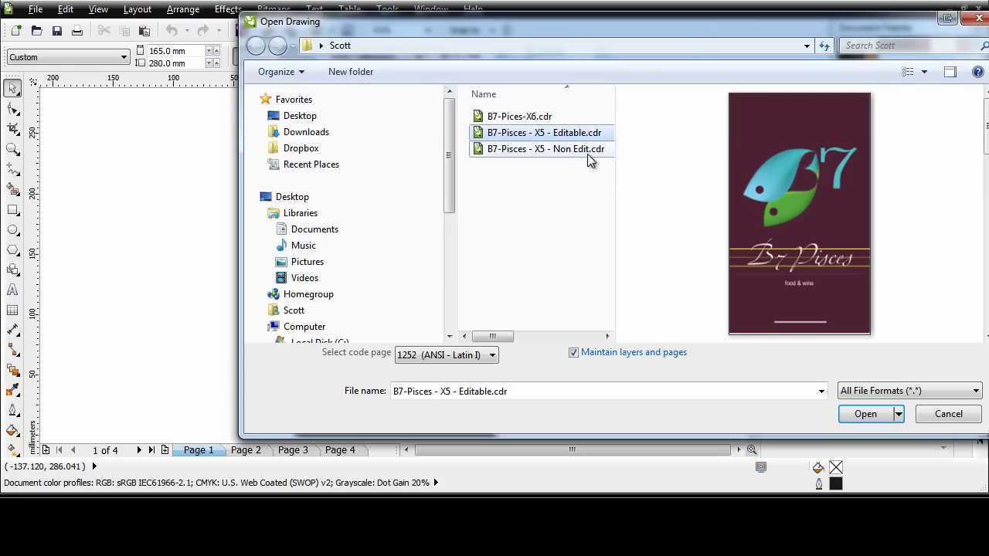
left_click(865, 414)
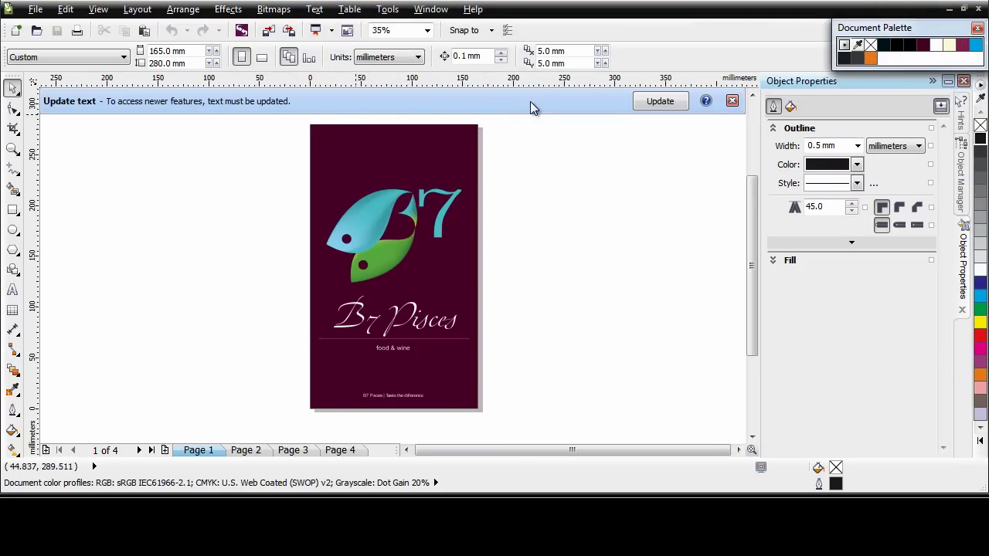
- Update the food & wine text to the newer text formatter and dismiss the update bar
left_click(394, 348)
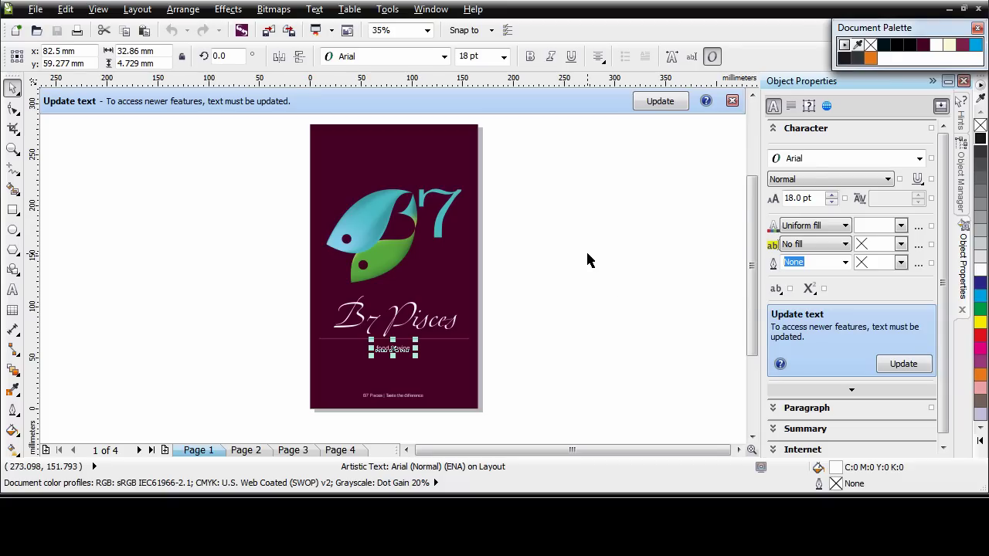
left_click(660, 101)
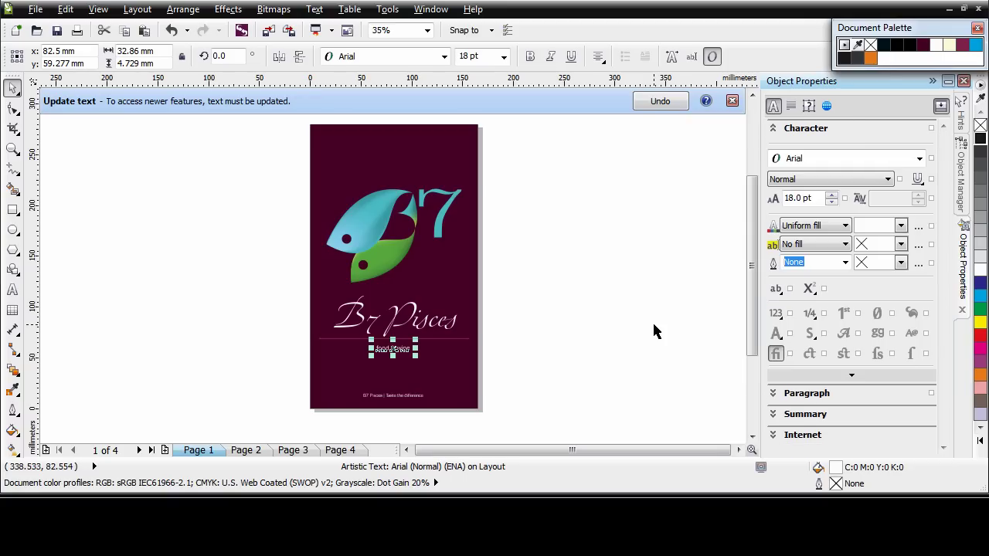
left_click(684, 240)
left_click(733, 101)
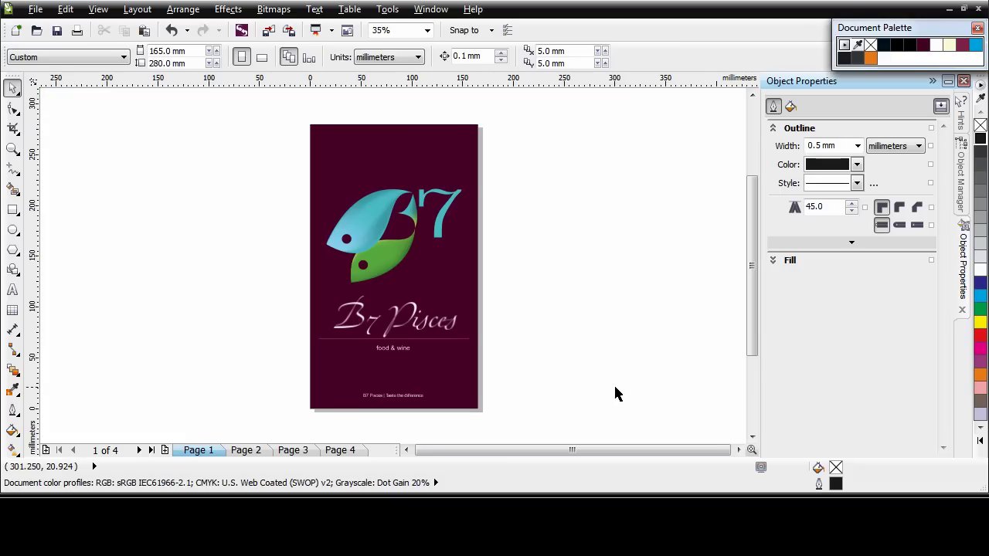